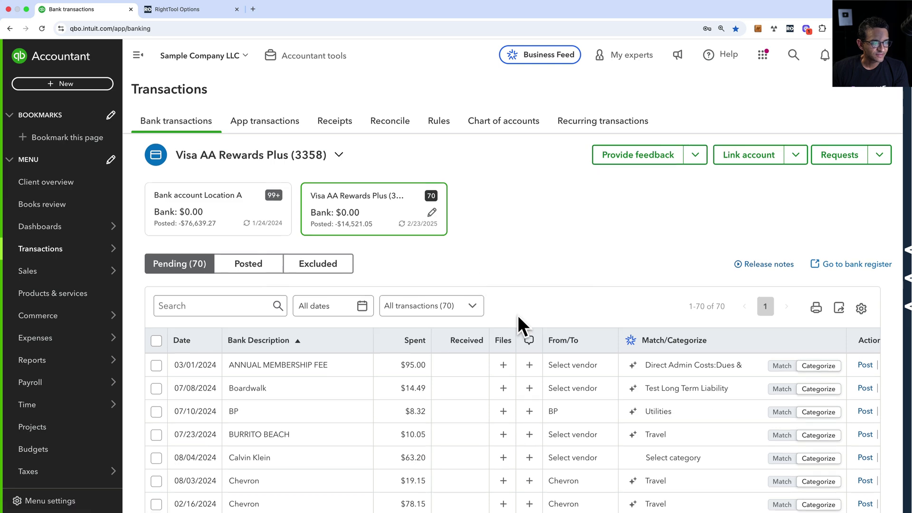
Start an info request on the $10.05 BURRITO BEACH transaction and enter a question with a preset sentence.
{"action": "scroll", "coordinate": [518, 315], "scroll_direction": "down", "scroll_amount": 3}
{"action": "scroll", "coordinate": [521, 325], "scroll_direction": "up", "scroll_amount": 3}
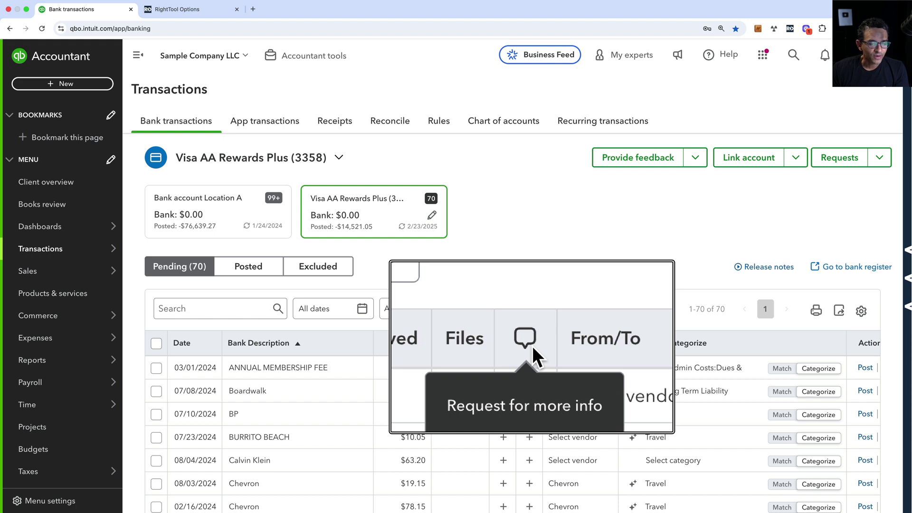
{"action": "scroll", "coordinate": [550, 306], "scroll_direction": "down", "scroll_amount": 2}
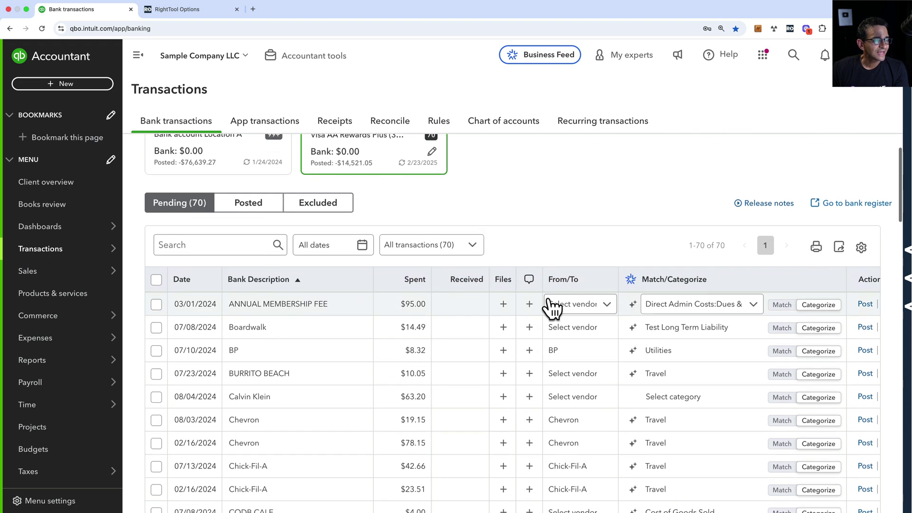
{"action": "mouse_move", "coordinate": [321, 337]}
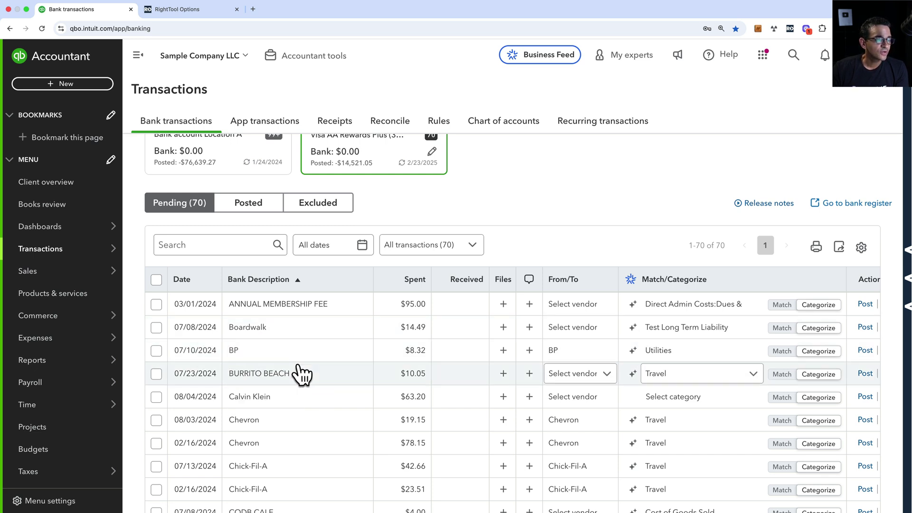
{"action": "scroll", "coordinate": [299, 374], "scroll_direction": "down", "scroll_amount": 1}
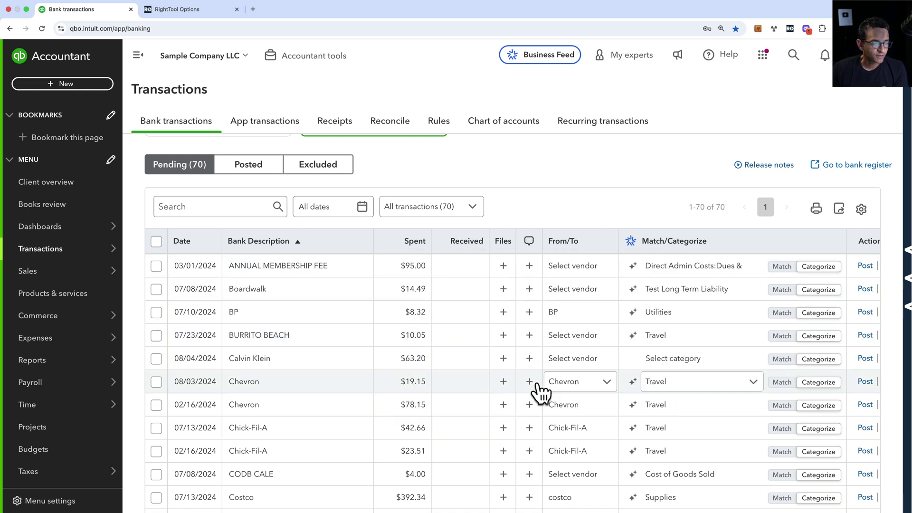
{"action": "left_click", "coordinate": [530, 336]}
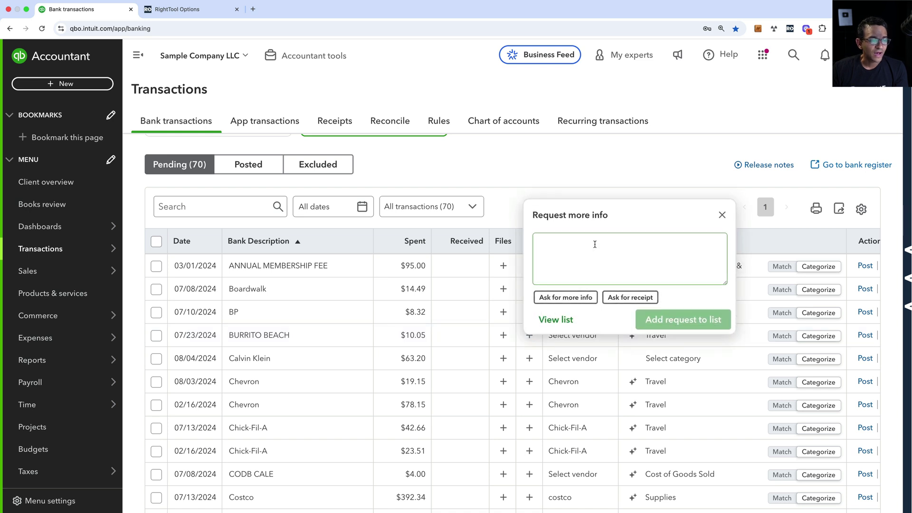
{"action": "type", "text": "W"}
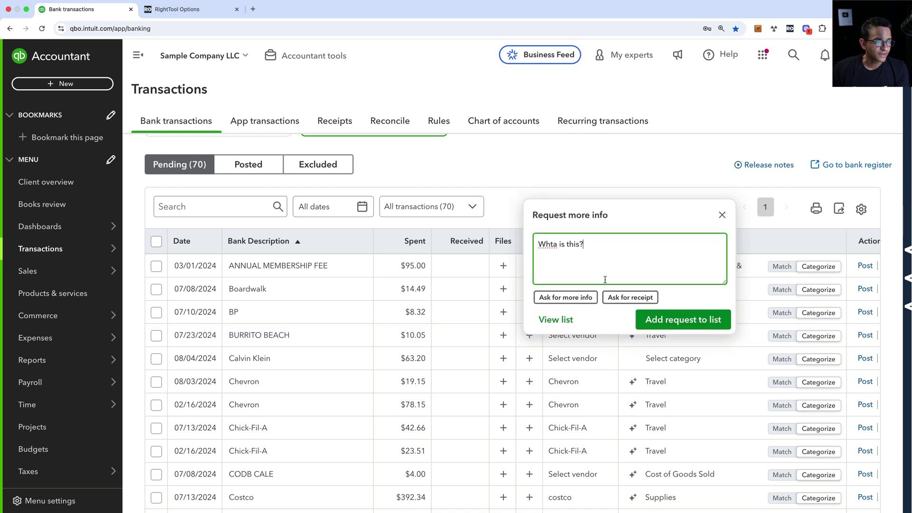
{"action": "left_click", "coordinate": [560, 301]}
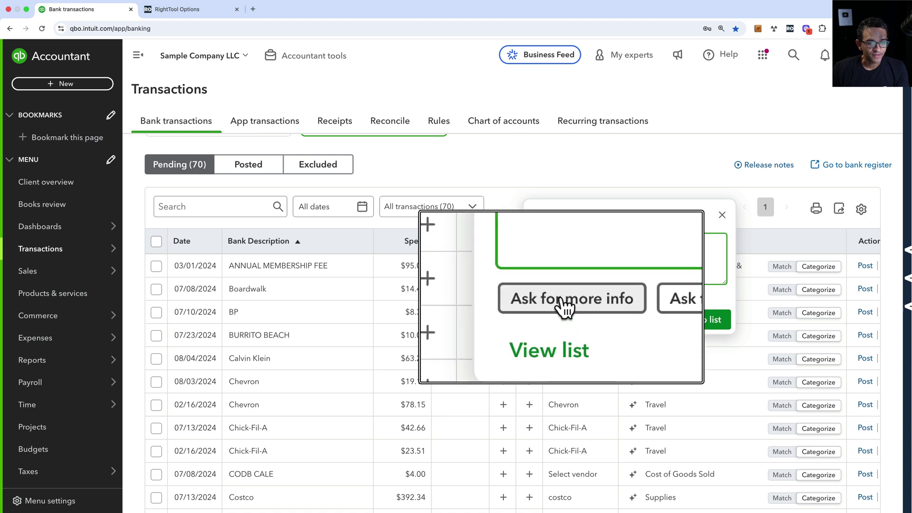
Remove the preset sentences, correct the text to 'What is this?', and add the request to the list.
{"action": "left_click_drag", "start_coordinate": [625, 256], "coordinate": [581, 247]}
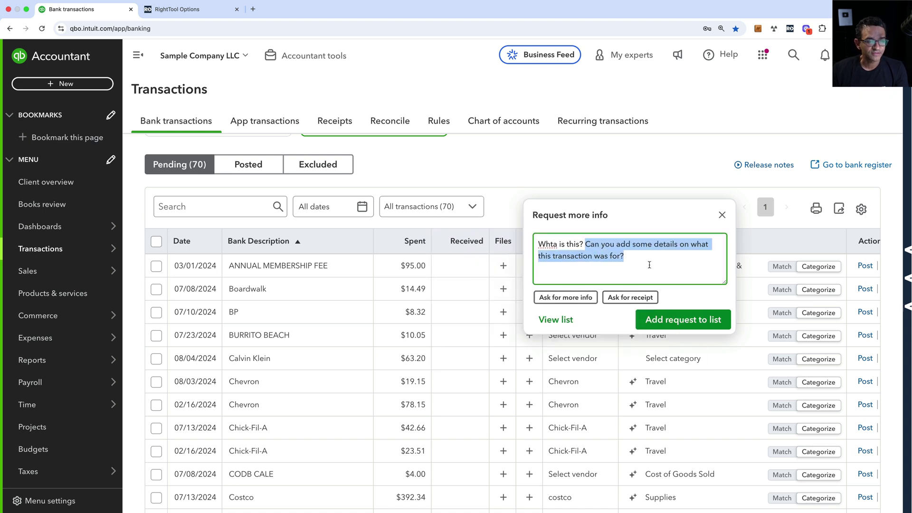
{"action": "key", "text": "BackSpace"}
{"action": "left_click", "coordinate": [630, 297]}
{"action": "left_click_drag", "start_coordinate": [585, 244], "coordinate": [684, 244]}
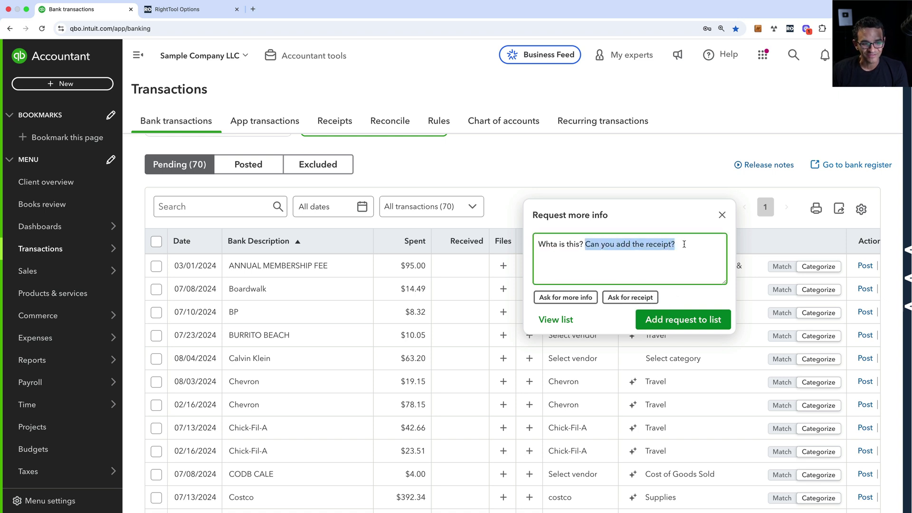
{"action": "key", "text": "BackSpace"}
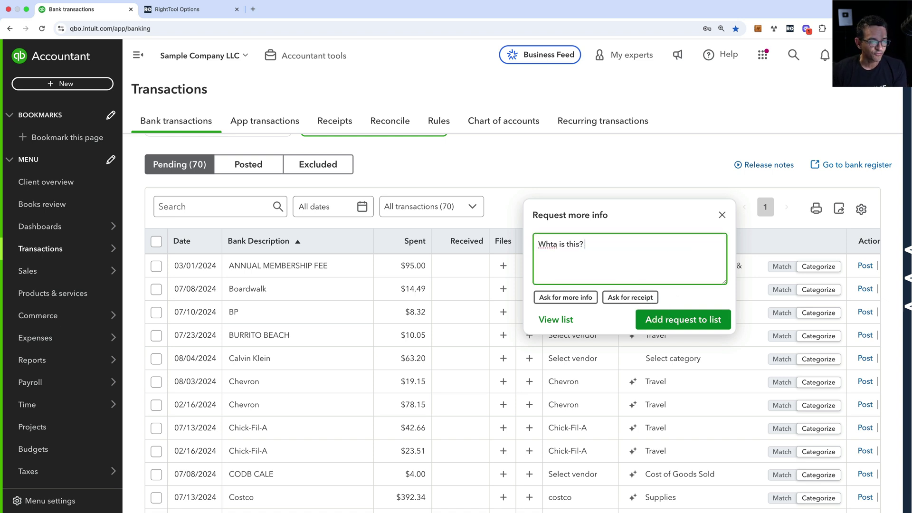
{"action": "left_click", "coordinate": [549, 244]}
{"action": "type", "text": "a"}
{"action": "key", "text": "BackSpace"}
{"action": "left_click", "coordinate": [695, 319]}
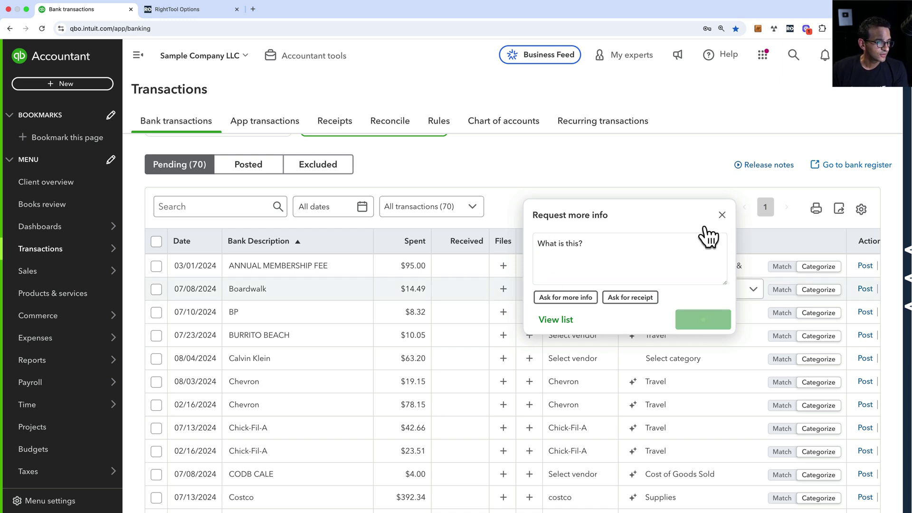
{"action": "scroll", "coordinate": [474, 326], "scroll_direction": "down", "scroll_amount": 1}
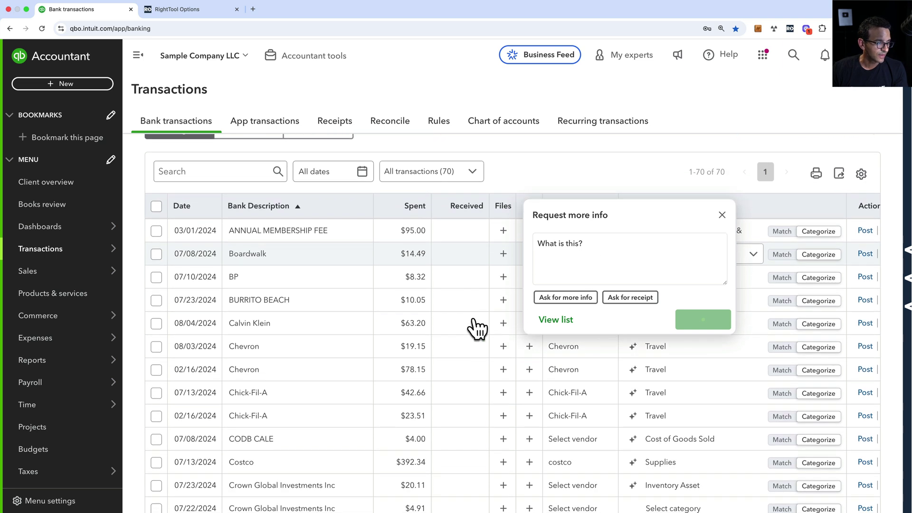
{"action": "scroll", "coordinate": [532, 370], "scroll_direction": "down", "scroll_amount": 1}
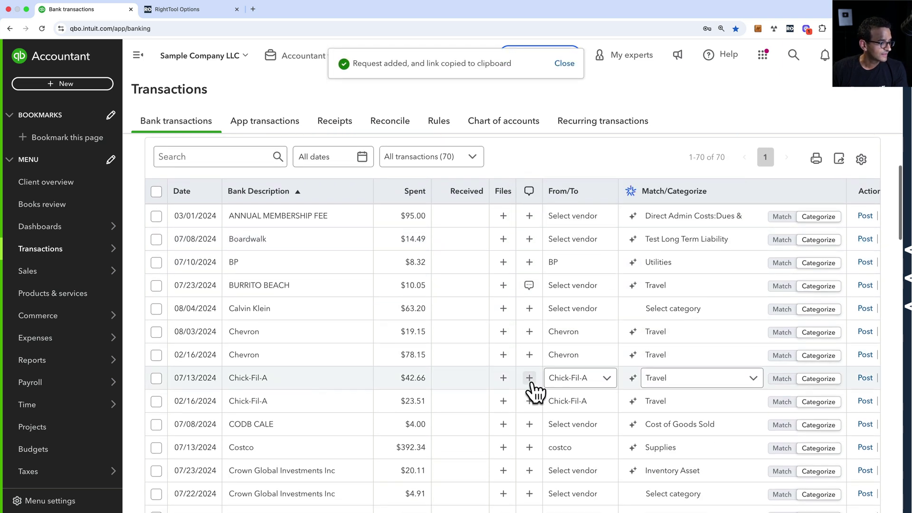
Ask the client whether the $42.66 Chick-Fil-A charge was personal or business.
{"action": "left_click", "coordinate": [529, 378]}
{"action": "left_click", "coordinate": [570, 288]}
{"action": "type", "text": "Is this personal or busines"}
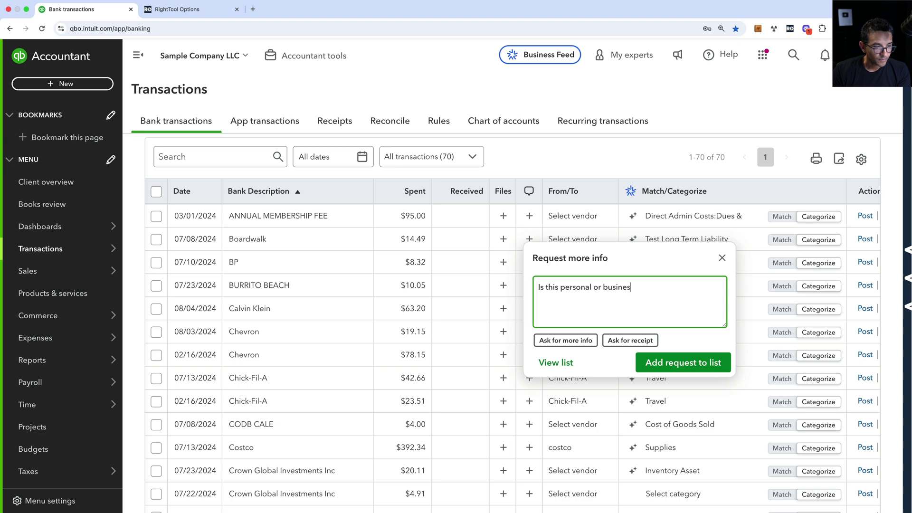
{"action": "left_click", "coordinate": [682, 363]}
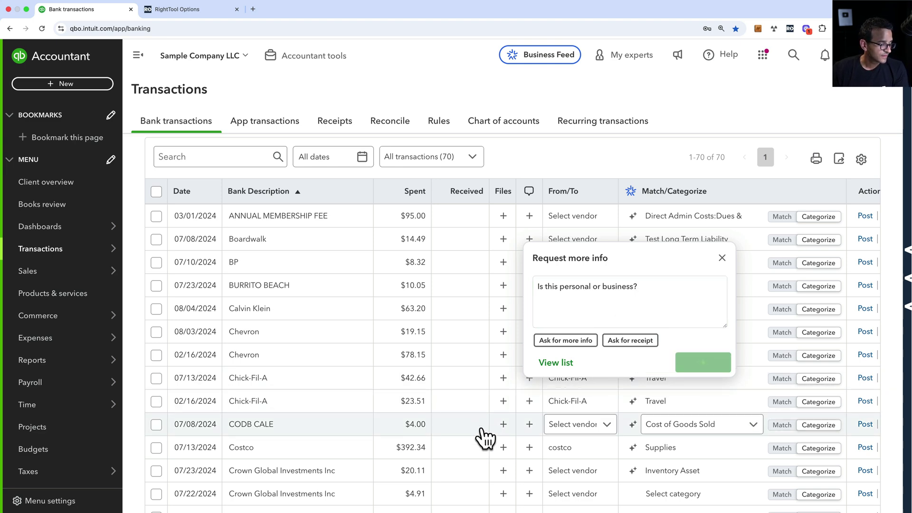
Ask whether the $392.34 Costco charge was for supplies or equipment.
{"action": "scroll", "coordinate": [485, 437], "scroll_direction": "down", "scroll_amount": 3}
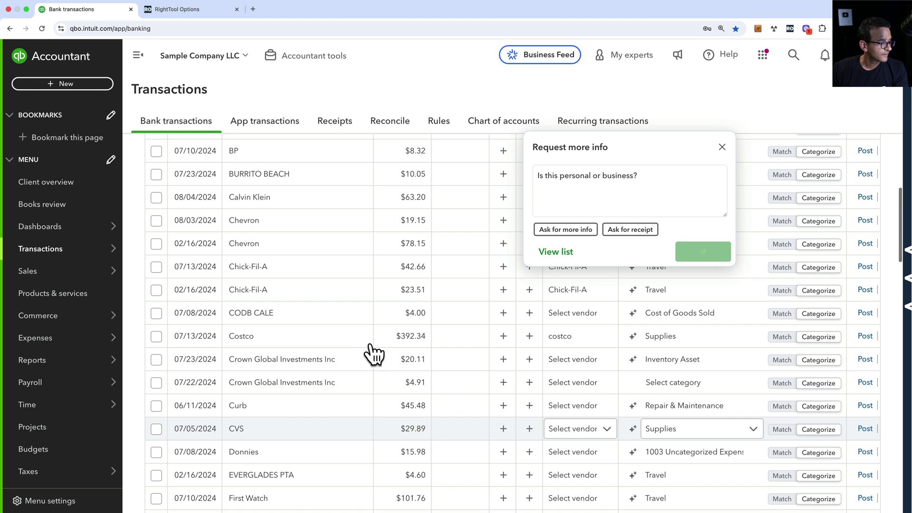
{"action": "left_click", "coordinate": [530, 336]}
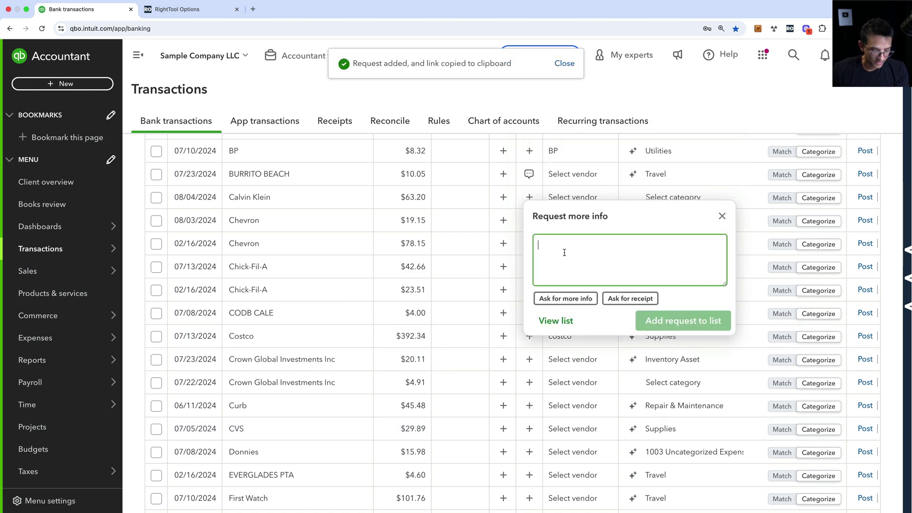
{"action": "type", "text": "did you buy supplies or qe"}
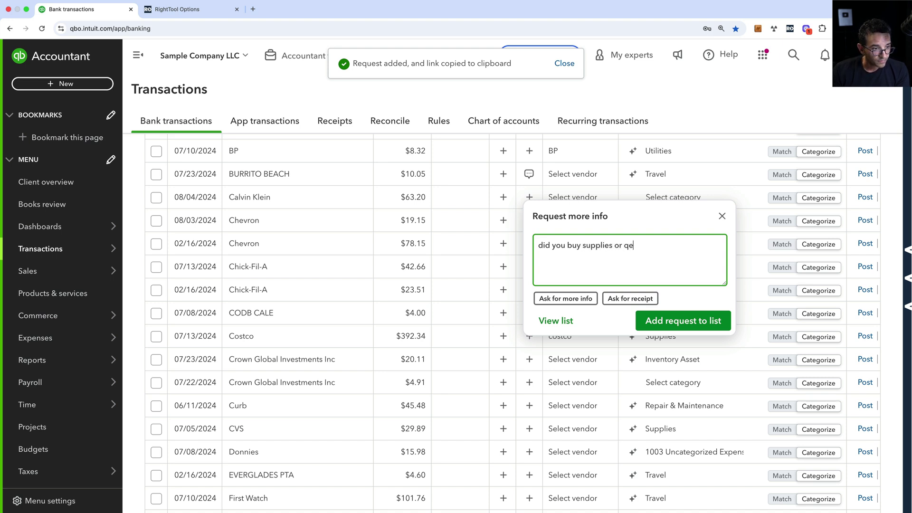
{"action": "key", "text": "BackSpace"}
{"action": "key", "text": "BackSpace"}
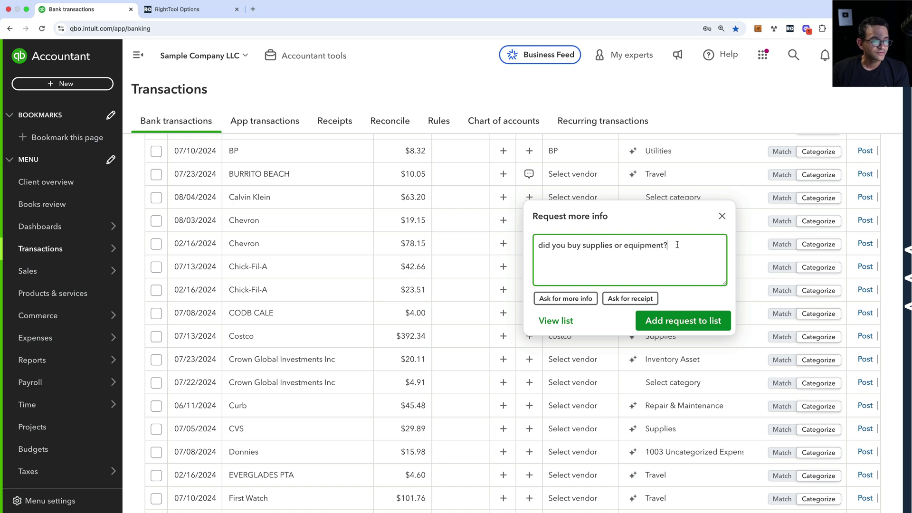
{"action": "key", "text": "super+a"}
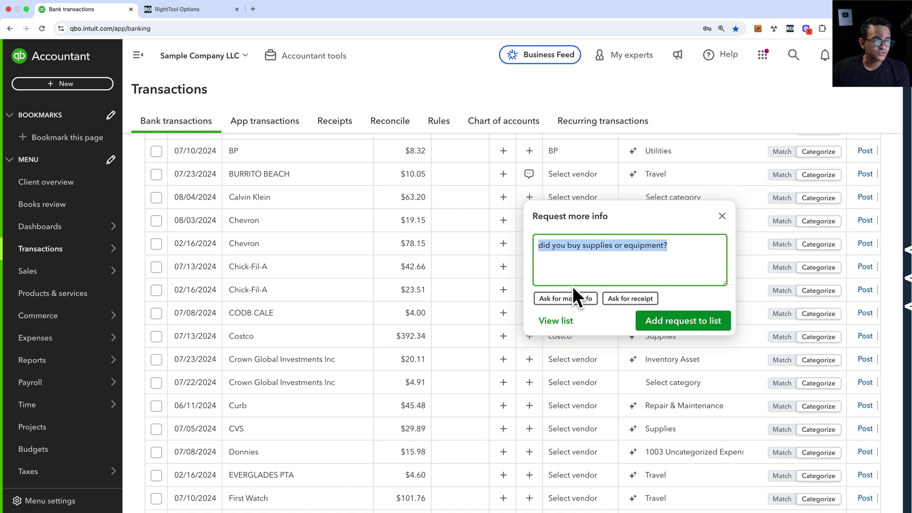
{"action": "left_click", "coordinate": [684, 323]}
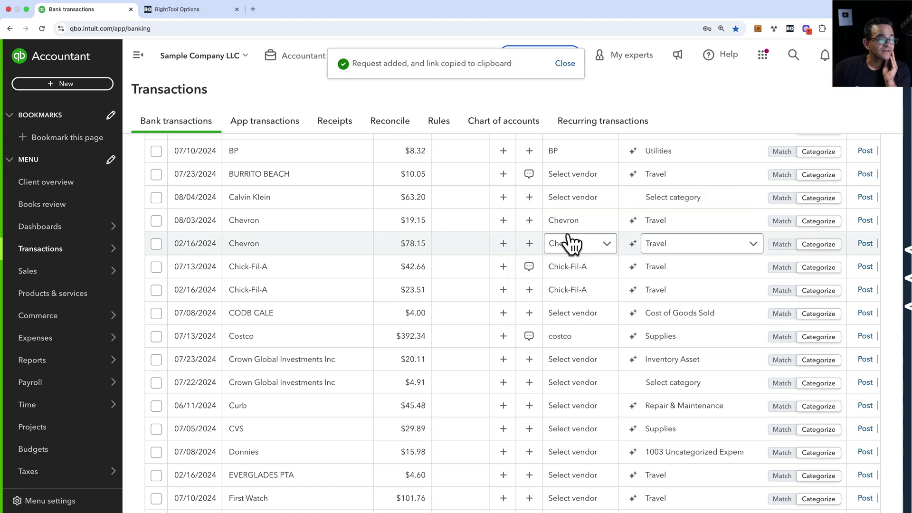
Copy the shareable link to the three client requests and open the requests page in a new tab.
{"action": "scroll", "coordinate": [571, 244], "scroll_direction": "up", "scroll_amount": 5}
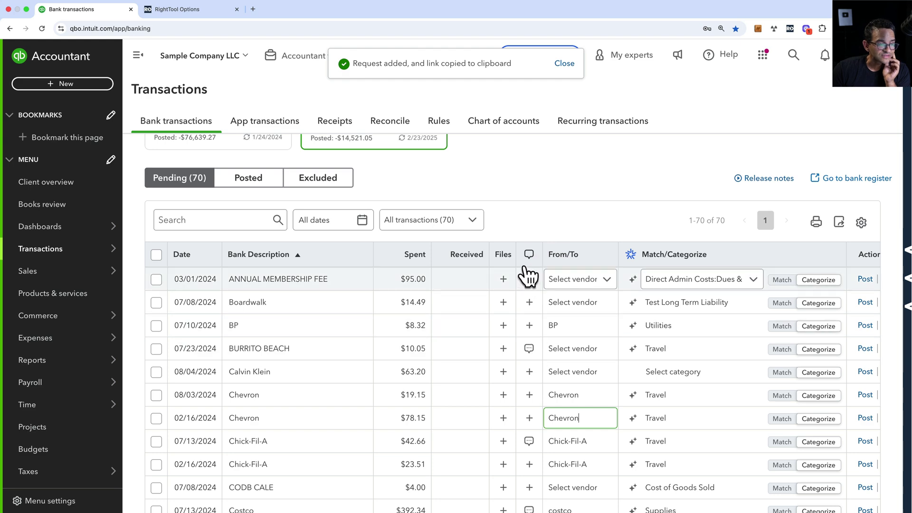
{"action": "left_click", "coordinate": [529, 256]}
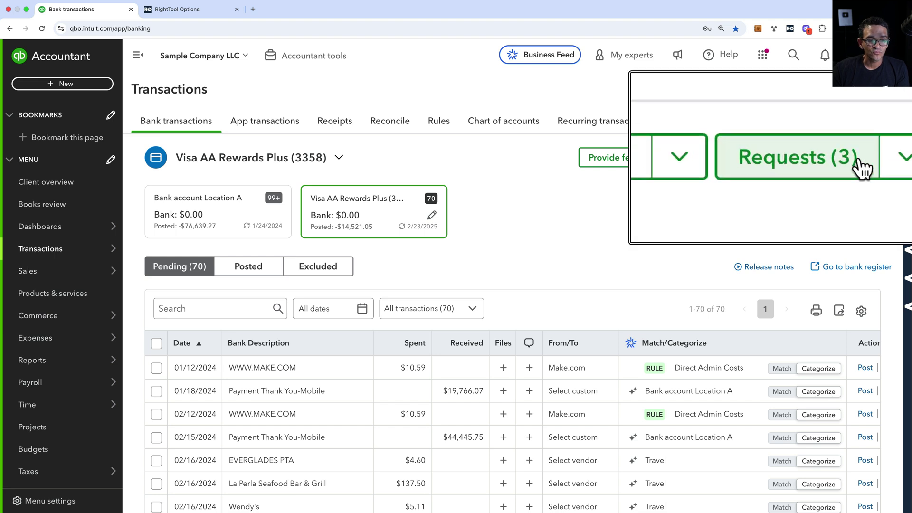
{"action": "left_click", "coordinate": [888, 156]}
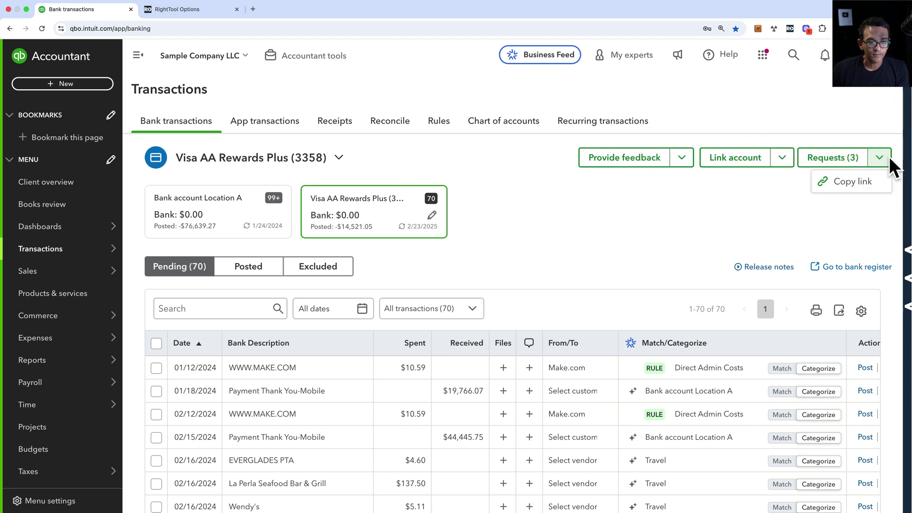
{"action": "left_click", "coordinate": [848, 184]}
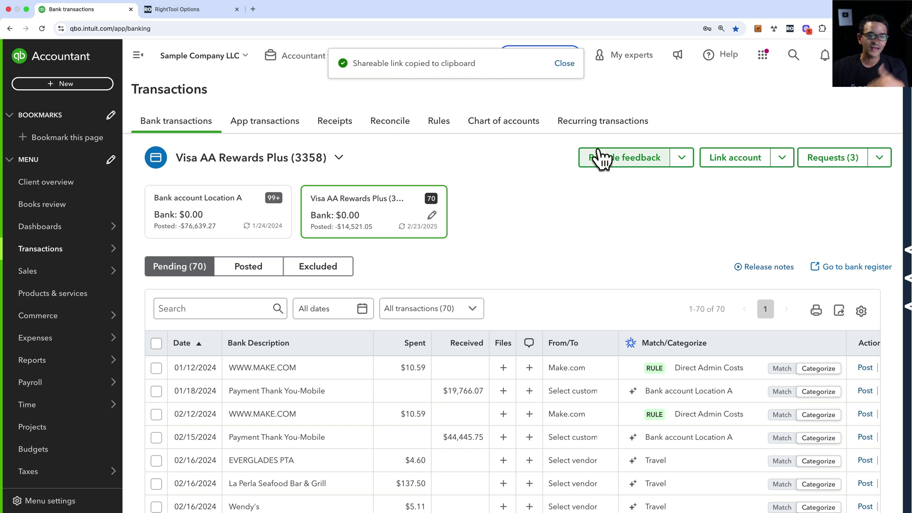
{"action": "left_click", "coordinate": [832, 157]}
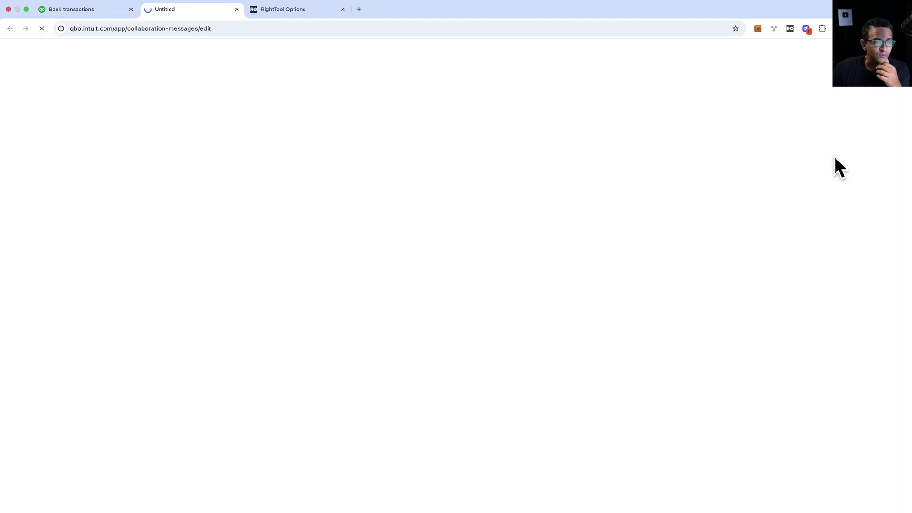
Review the Chick-Fil-A, BURRITO BEACH and Costco request conversations.
{"action": "left_click", "coordinate": [236, 24]}
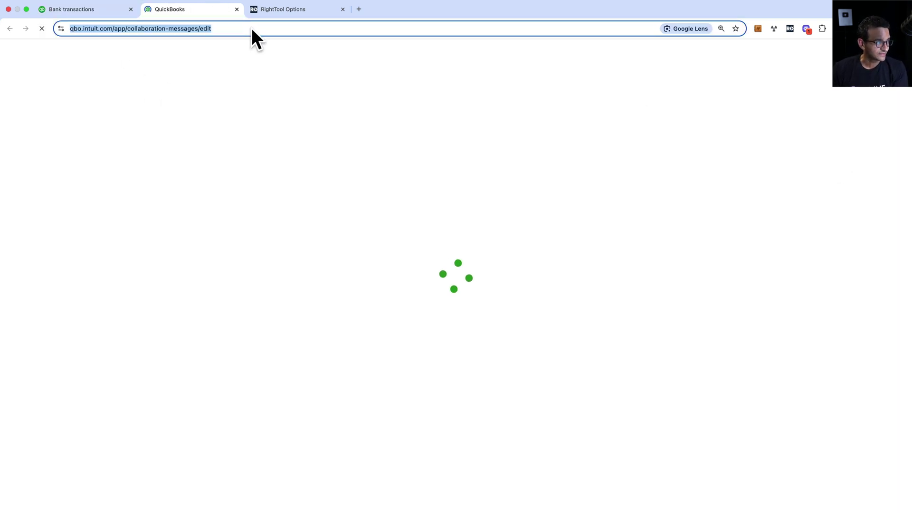
{"action": "left_click", "coordinate": [252, 28]}
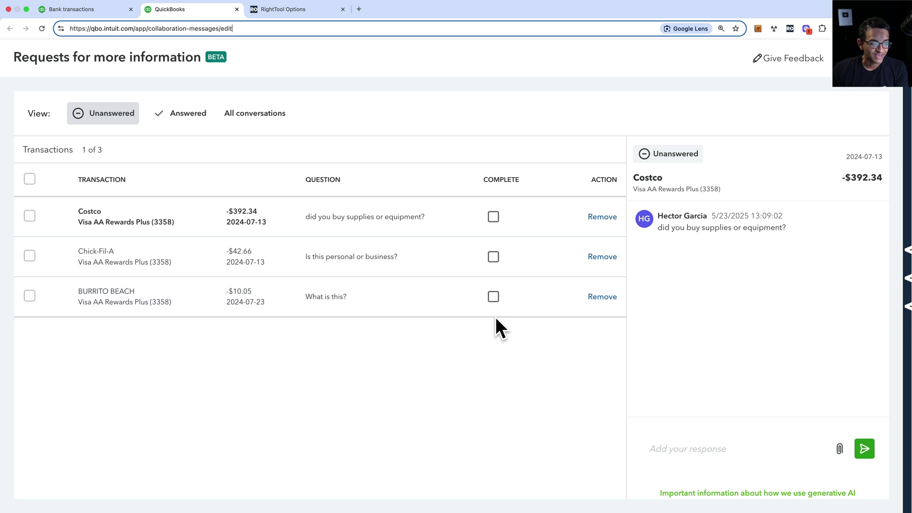
{"action": "left_click", "coordinate": [243, 261]}
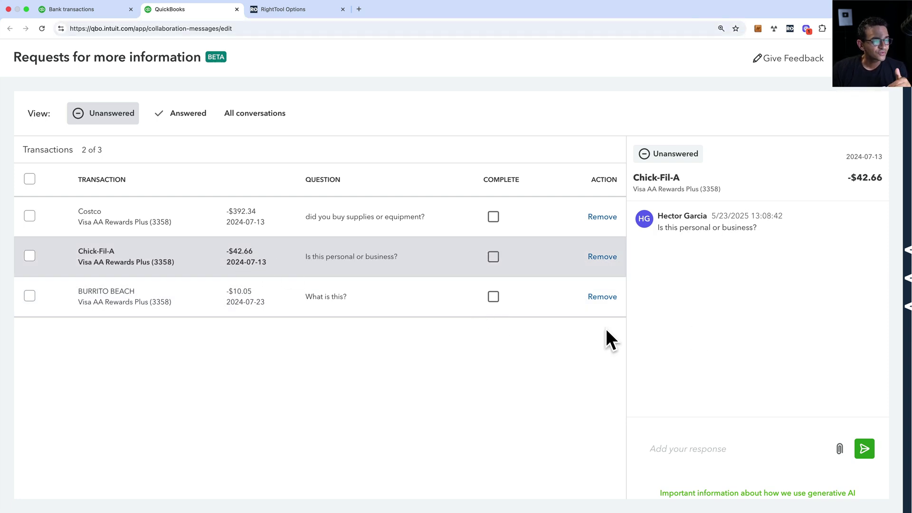
{"action": "left_click", "coordinate": [703, 450]}
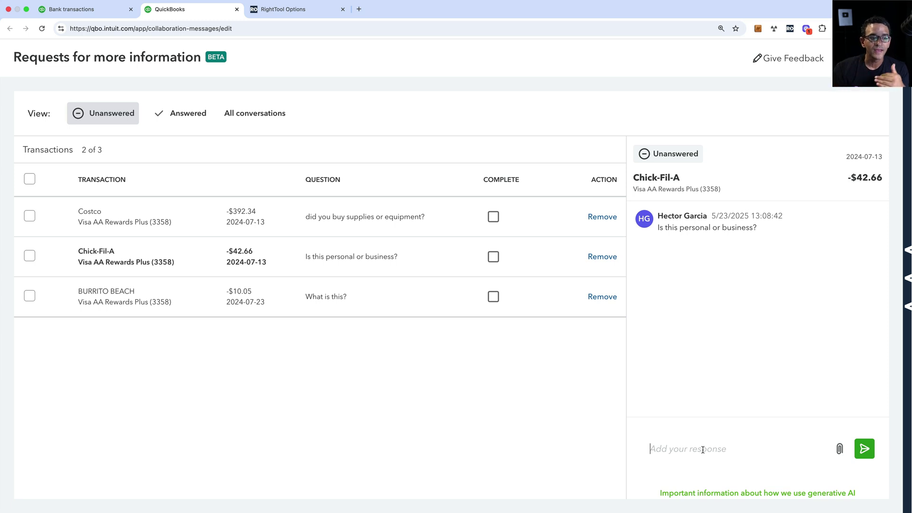
{"action": "left_click", "coordinate": [162, 301]}
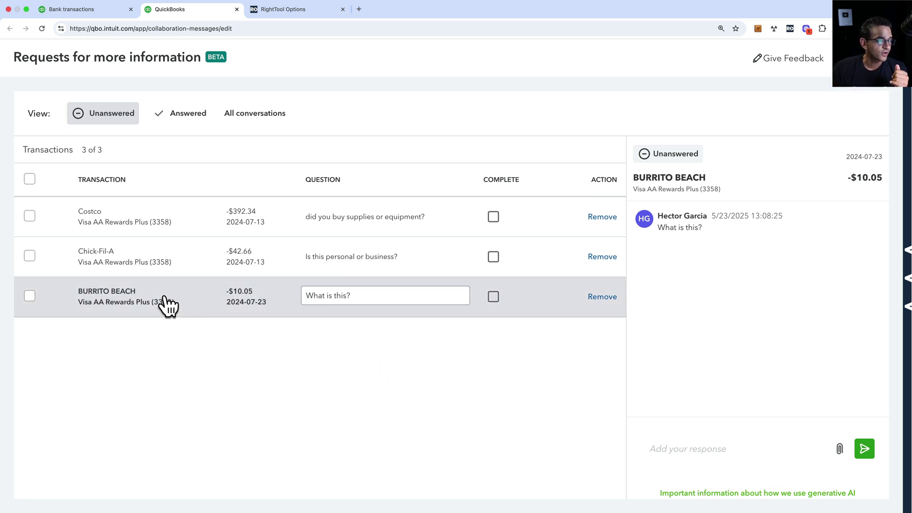
{"action": "left_click", "coordinate": [177, 214]}
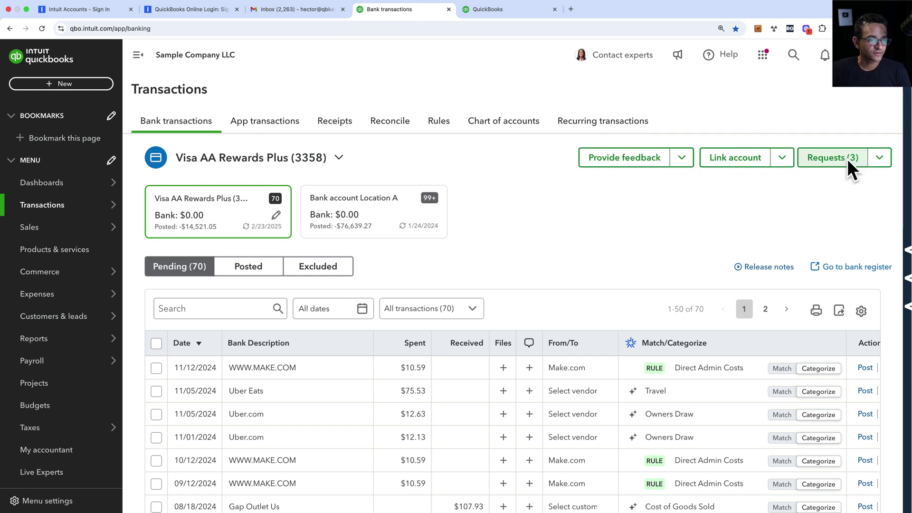
Open the client requests, look over each one, and reply 'supplies' to the Costco question.
{"action": "left_click", "coordinate": [489, 12]}
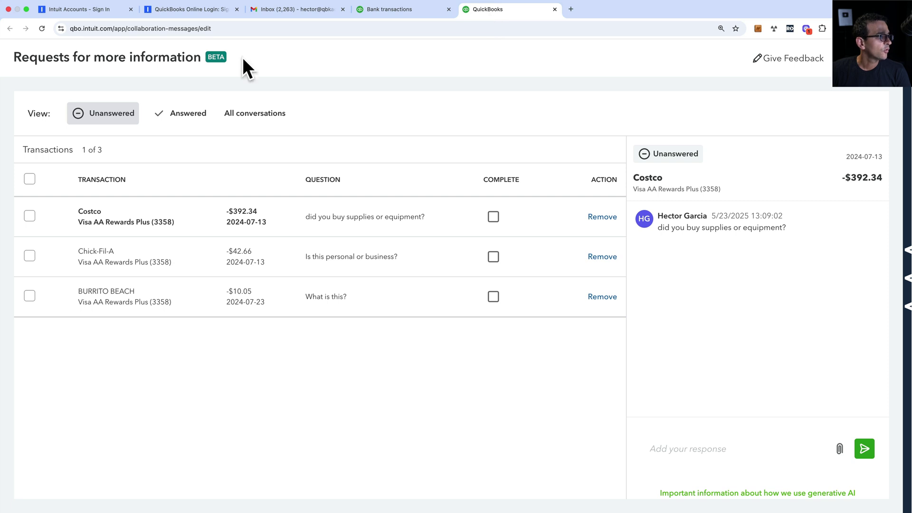
{"action": "left_click", "coordinate": [227, 28]}
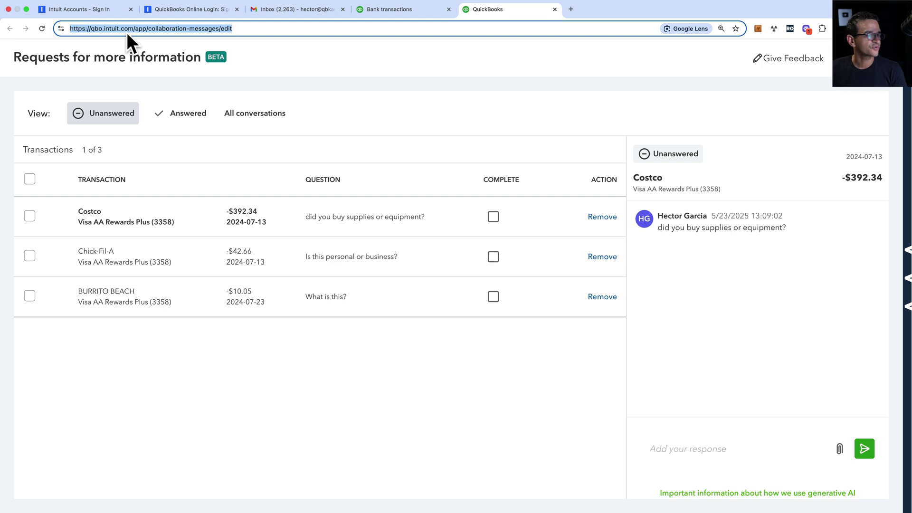
{"action": "left_click", "coordinate": [153, 256]}
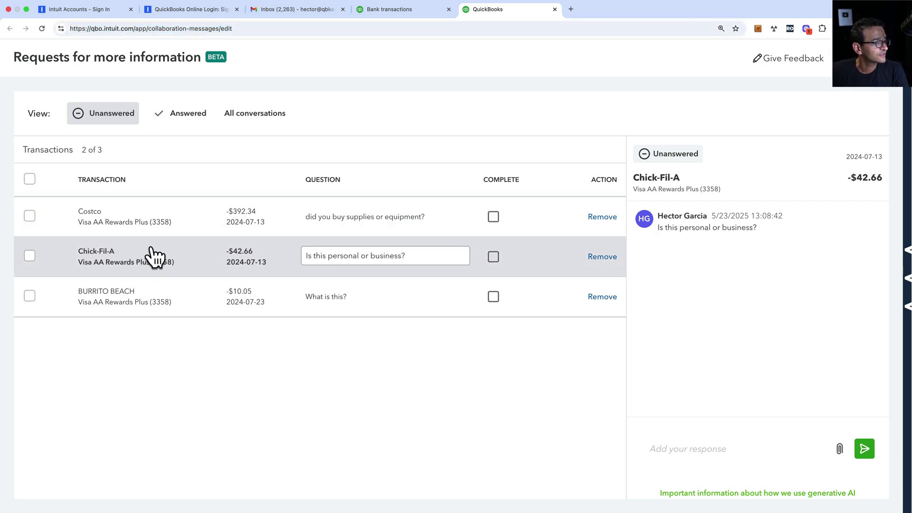
{"action": "left_click", "coordinate": [160, 312]}
{"action": "left_click", "coordinate": [154, 222]}
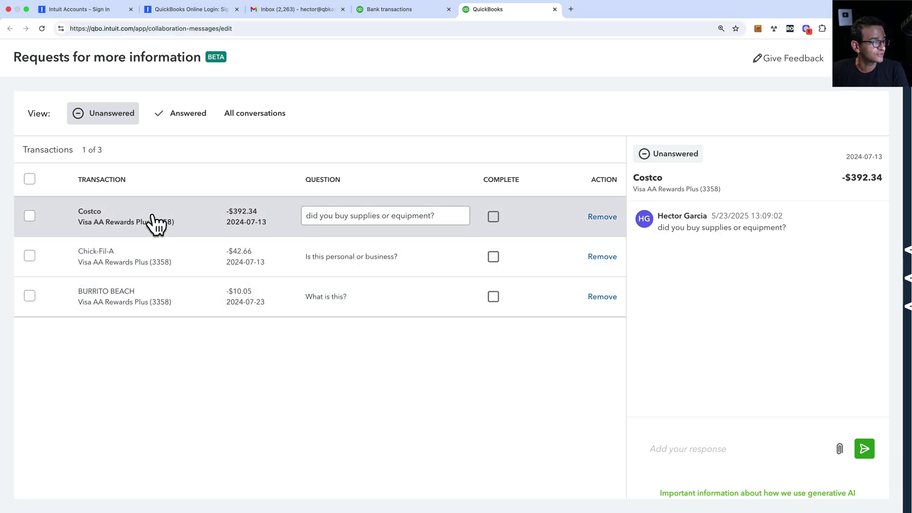
{"action": "left_click", "coordinate": [690, 444]}
{"action": "type", "text": "su"}
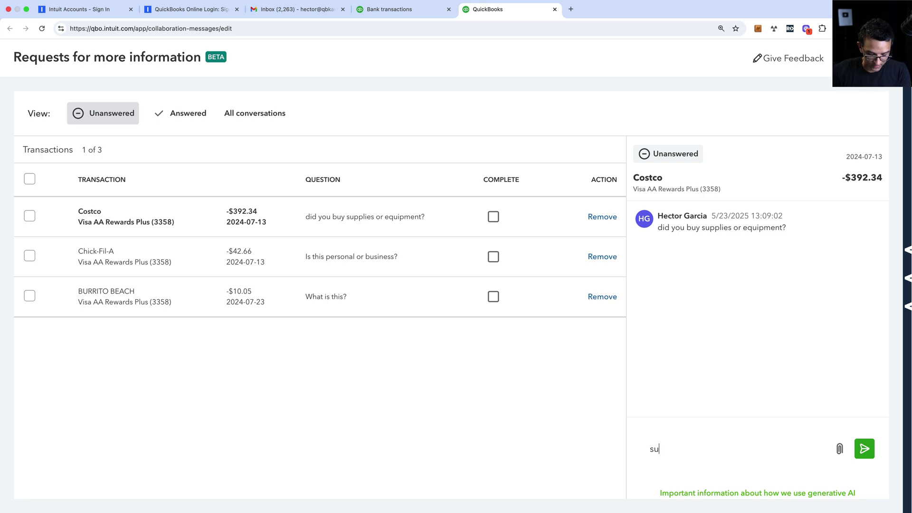
{"action": "type", "text": "pplies"}
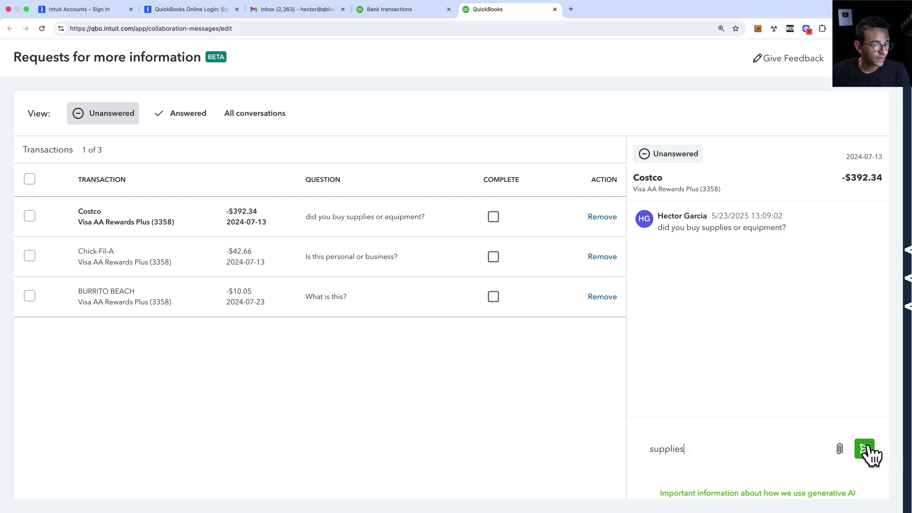
{"action": "left_click", "coordinate": [867, 449]}
Attach the 3.16.57 PM screenshot file for the next reply.
{"action": "left_click", "coordinate": [840, 449]}
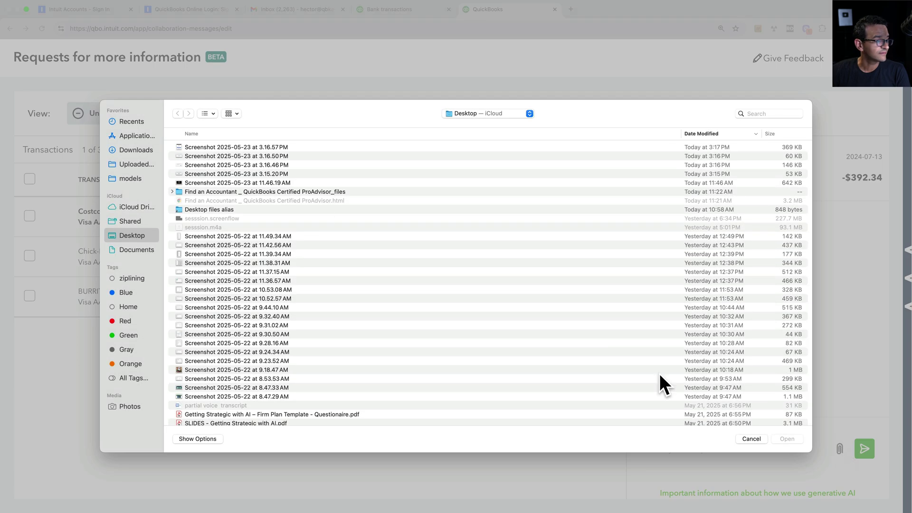
{"action": "double_click", "coordinate": [227, 146]}
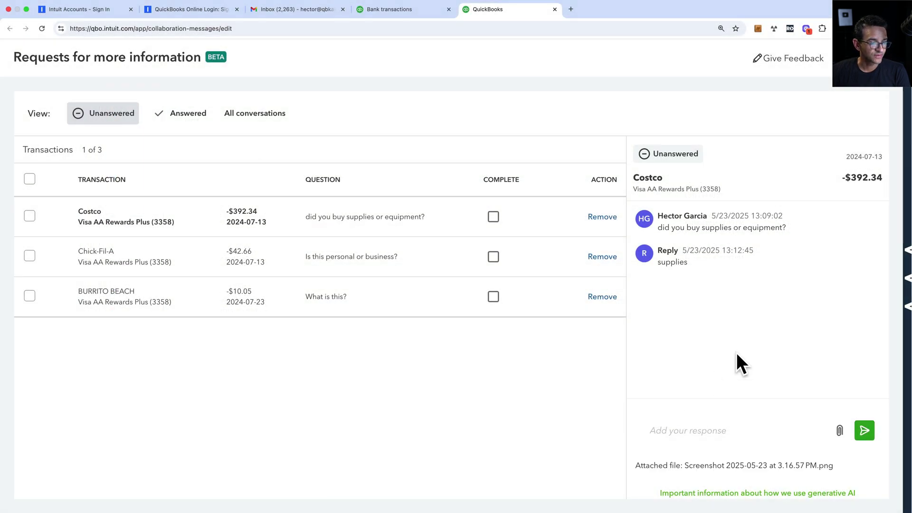
{"action": "left_click", "coordinate": [219, 258]}
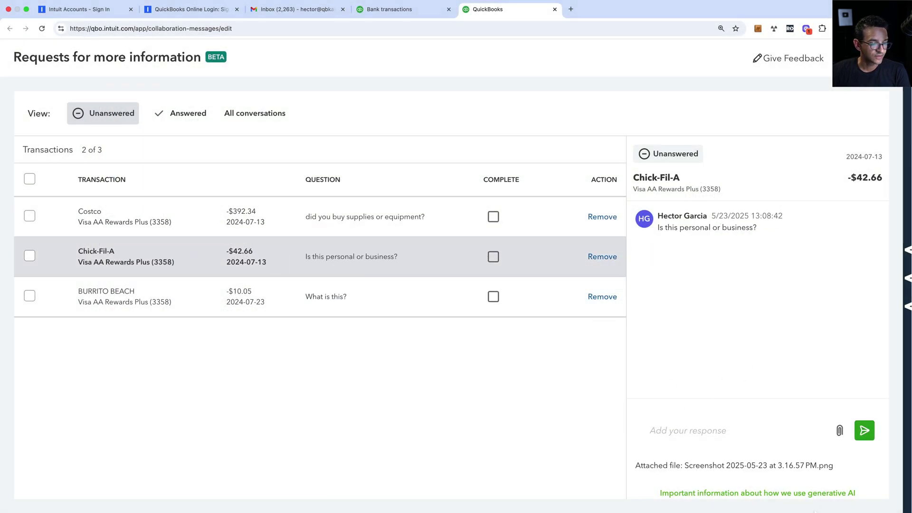
Reply 'Personal Business' to the Chick-Fil-A request.
{"action": "left_click", "coordinate": [705, 431]}
{"action": "type", "text": "Personal Business"}
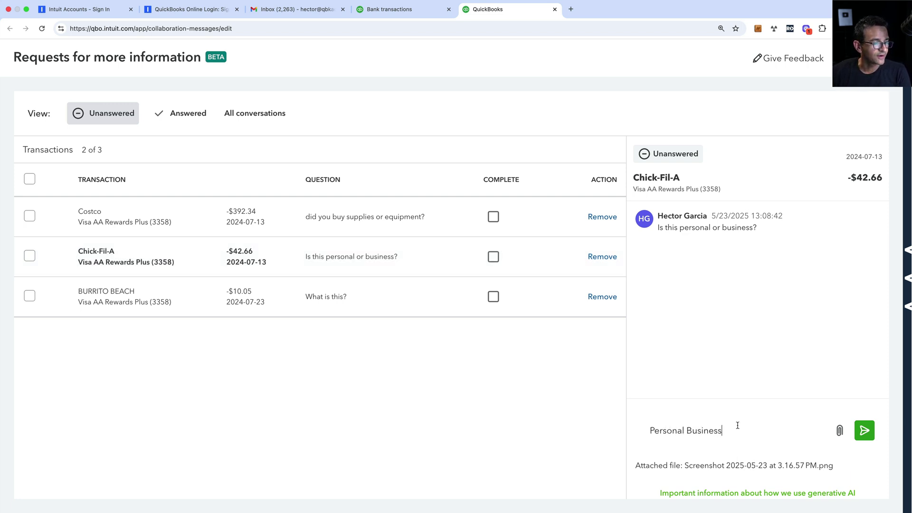
{"action": "left_click_drag", "start_coordinate": [737, 426], "coordinate": [621, 426]}
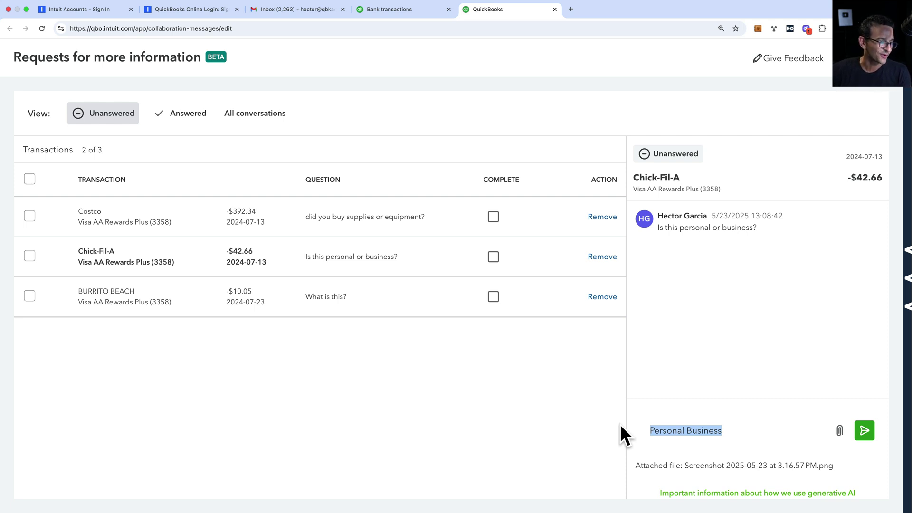
{"action": "left_click", "coordinate": [864, 430]}
Reply 'Meals for my workers' to BURRITO BEACH with the 3.15.20 PM screenshot attached.
{"action": "left_click", "coordinate": [179, 299]}
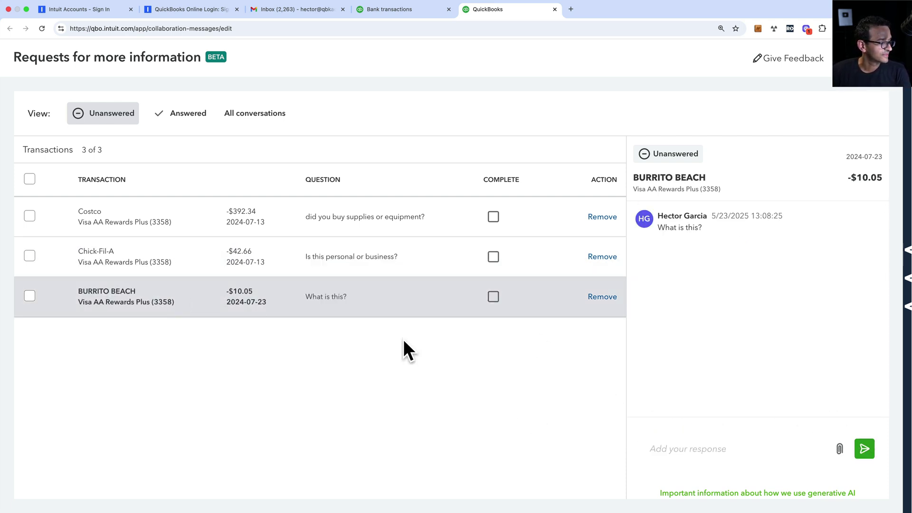
{"action": "left_click", "coordinate": [693, 442]}
{"action": "type", "text": "MKe"}
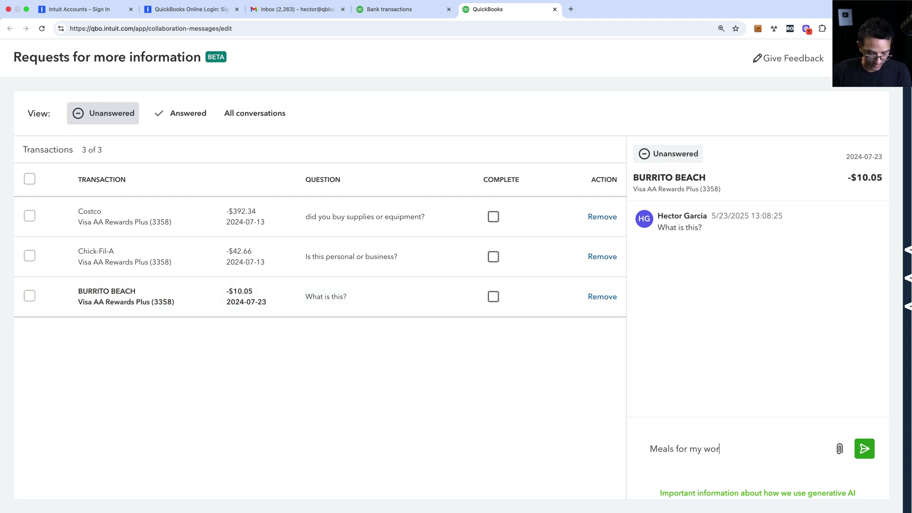
{"action": "left_click", "coordinate": [840, 449]}
{"action": "double_click", "coordinate": [219, 176]}
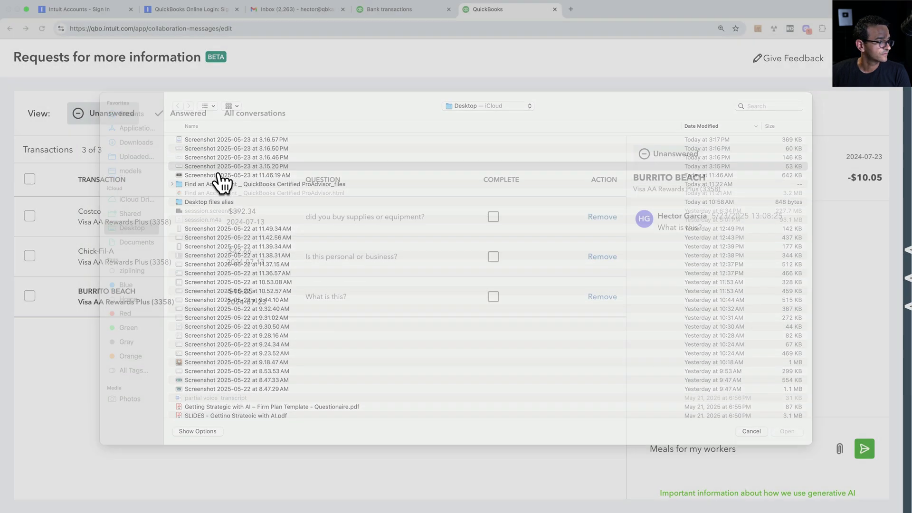
{"action": "left_click", "coordinate": [867, 433]}
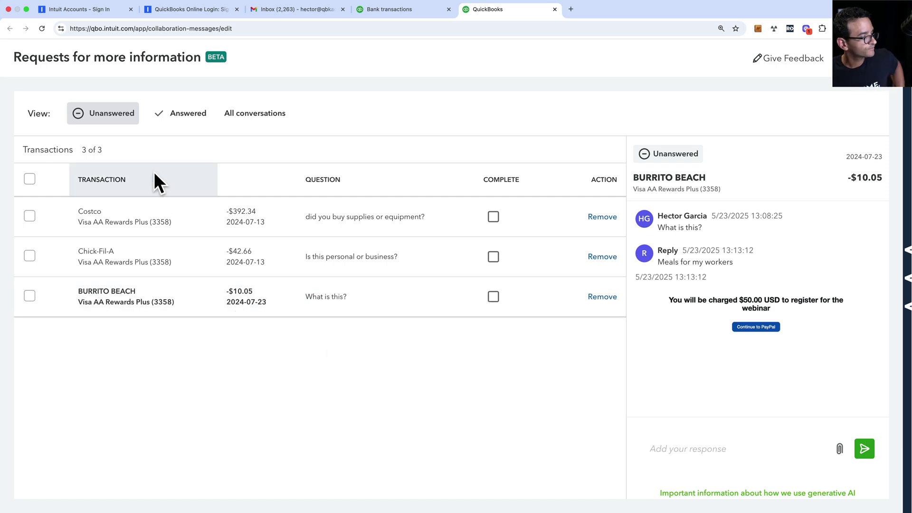
Check the Costco, Chick-Fil-A and BURRITO BEACH conversations for the posted replies.
{"action": "left_click", "coordinate": [153, 222]}
{"action": "left_click", "coordinate": [153, 252]}
{"action": "left_click", "coordinate": [154, 297]}
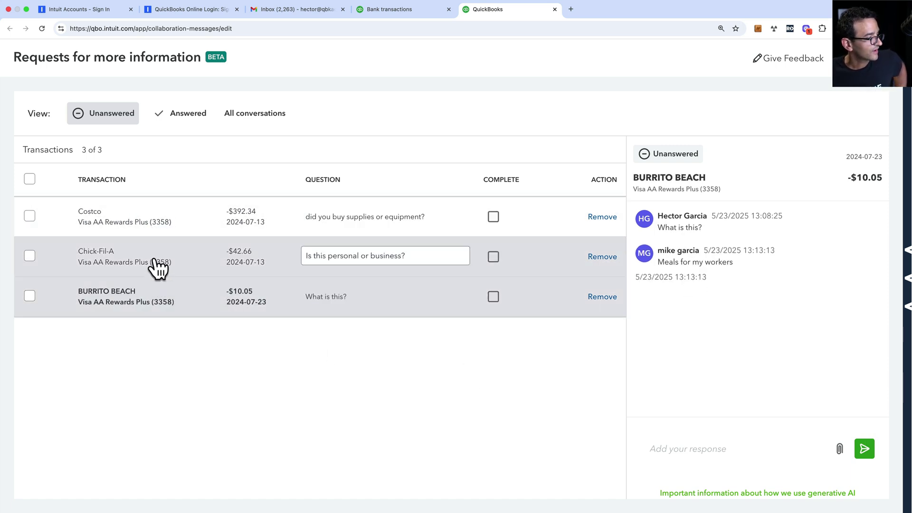
{"action": "left_click", "coordinate": [151, 232]}
{"action": "left_click", "coordinate": [153, 259]}
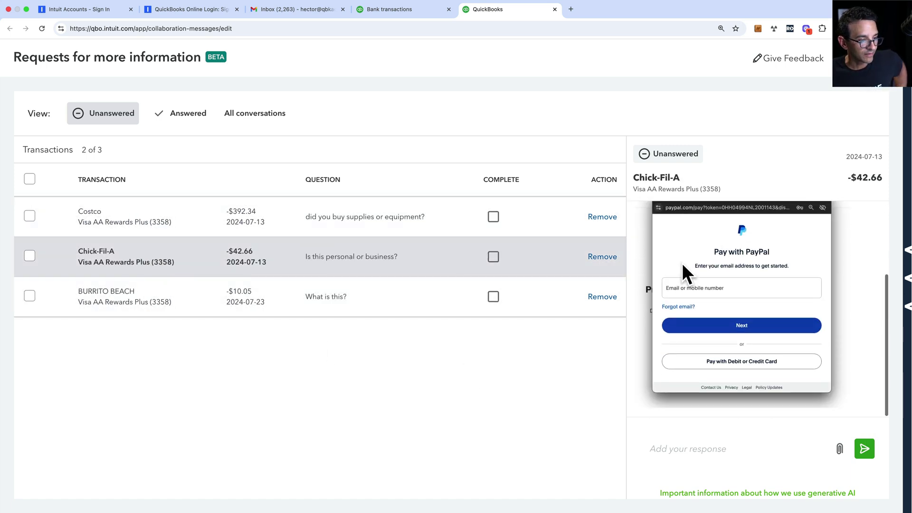
{"action": "left_click", "coordinate": [243, 291]}
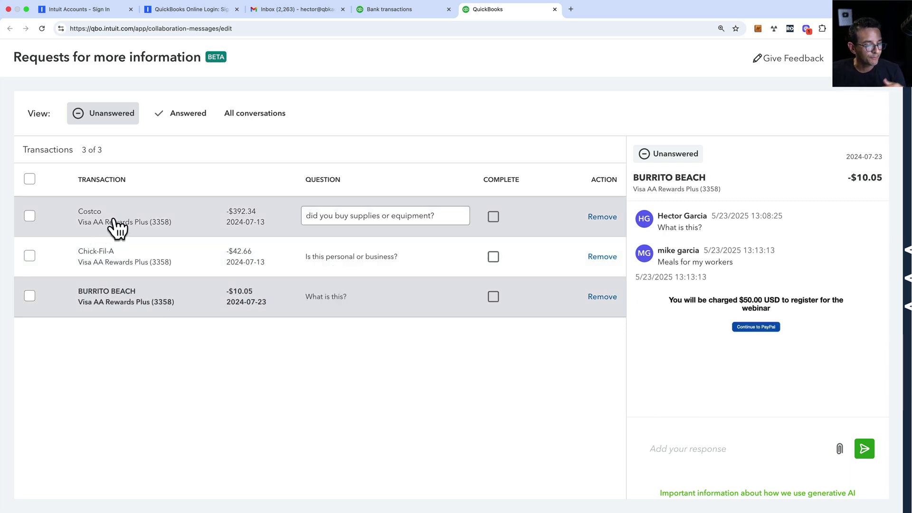
{"action": "left_click", "coordinate": [116, 228]}
{"action": "left_click", "coordinate": [120, 263]}
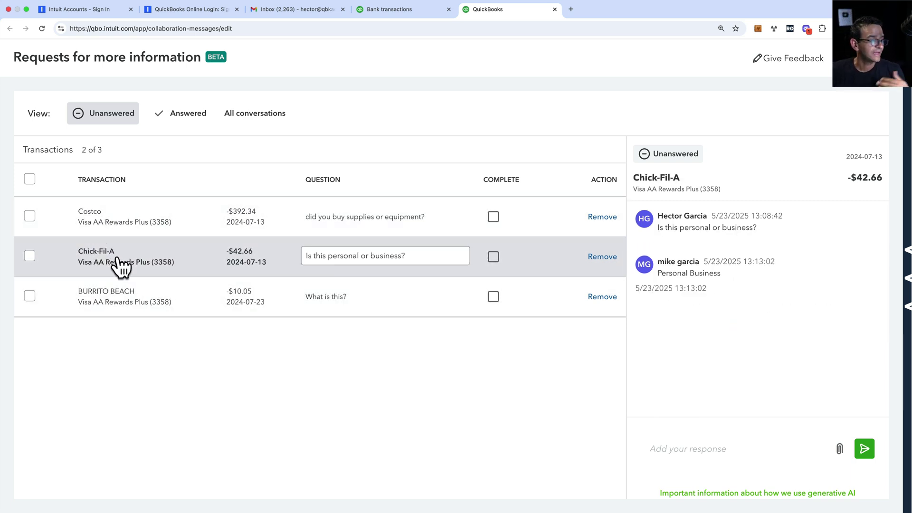
{"action": "left_click", "coordinate": [126, 299]}
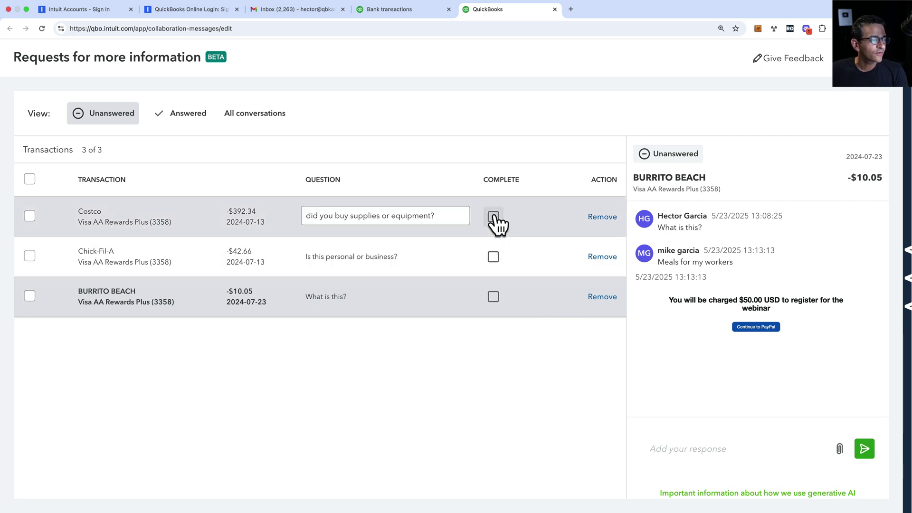
Mark the BURRITO BEACH, Costco and Chick-Fil-A requests complete and return to Bank transactions.
{"action": "left_click", "coordinate": [493, 297]}
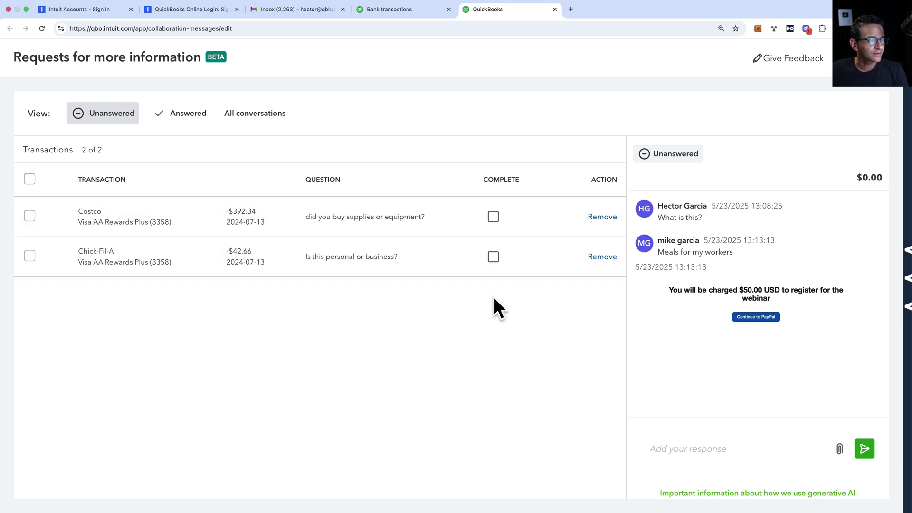
{"action": "left_click", "coordinate": [493, 218]}
{"action": "left_click", "coordinate": [475, 217]}
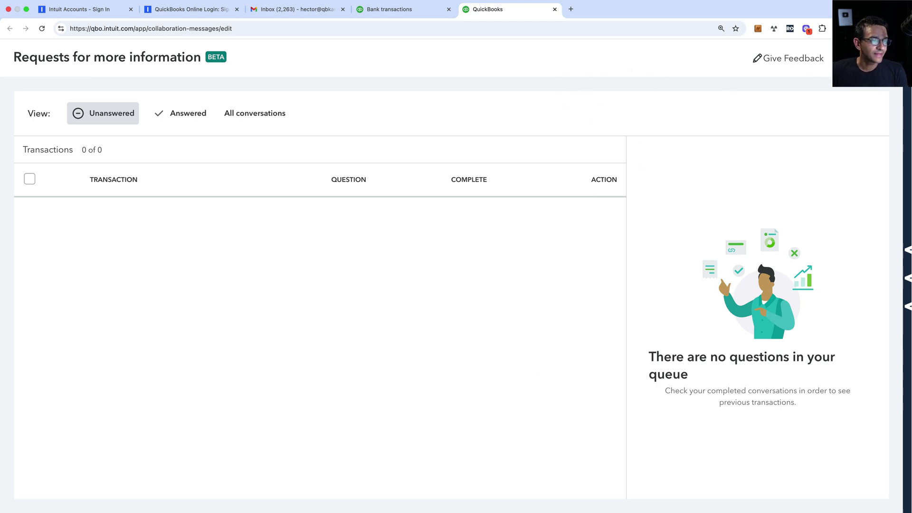
{"action": "left_click", "coordinate": [408, 5]}
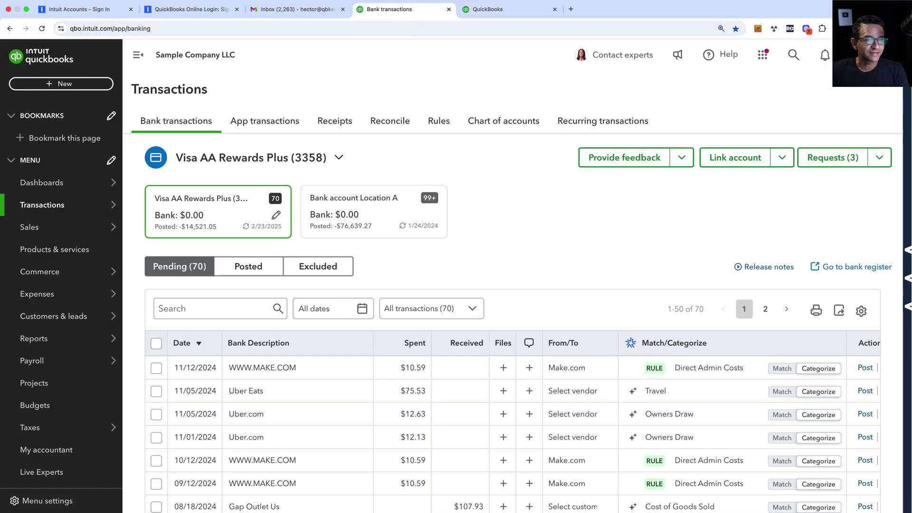
{"action": "left_click", "coordinate": [855, 54]}
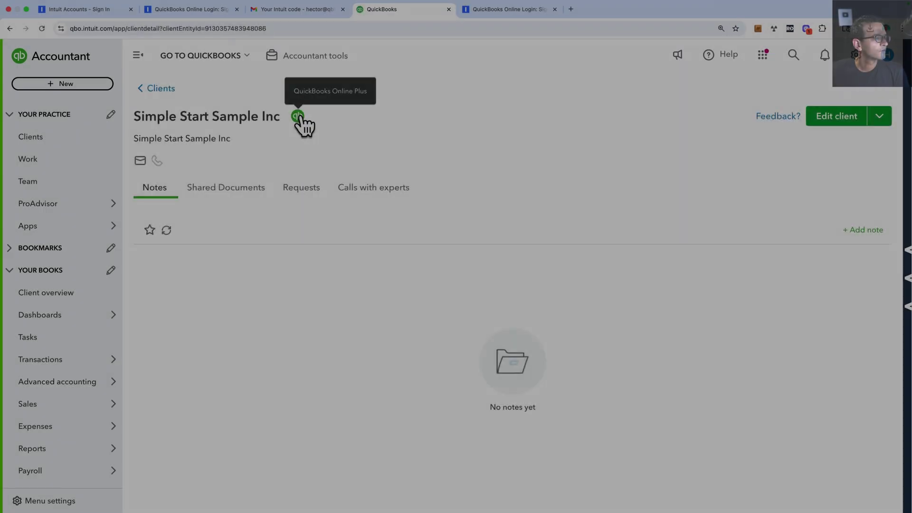
Open Sample Company LLC's books at Bank transactions and show its requests for more information.
{"action": "left_click", "coordinate": [297, 116]}
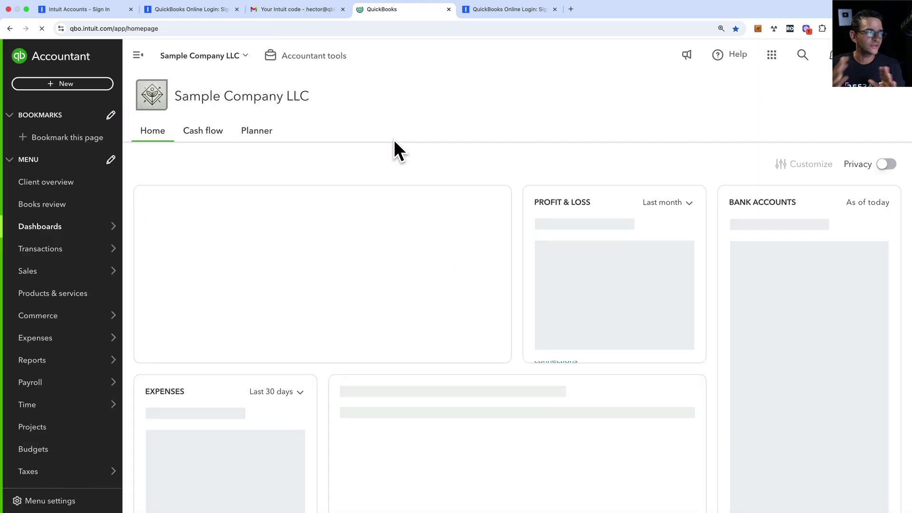
{"action": "mouse_move", "coordinate": [68, 250]}
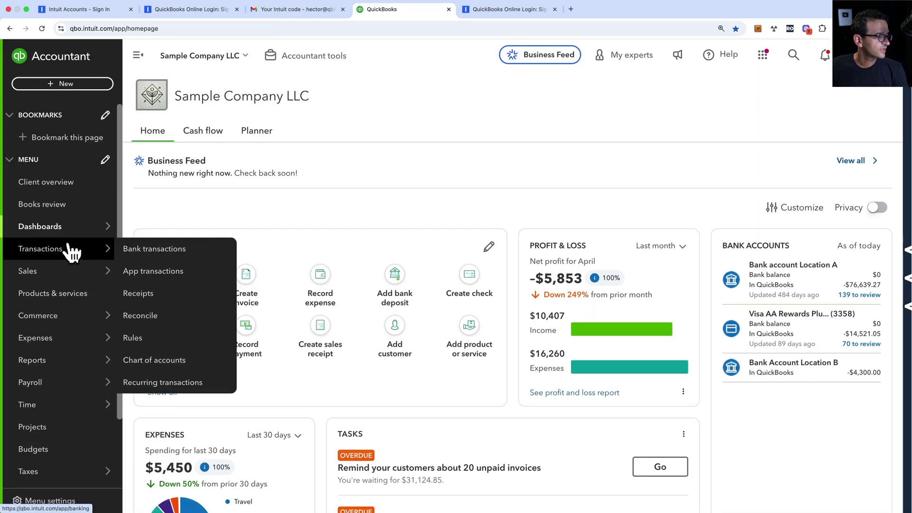
{"action": "left_click", "coordinate": [159, 249]}
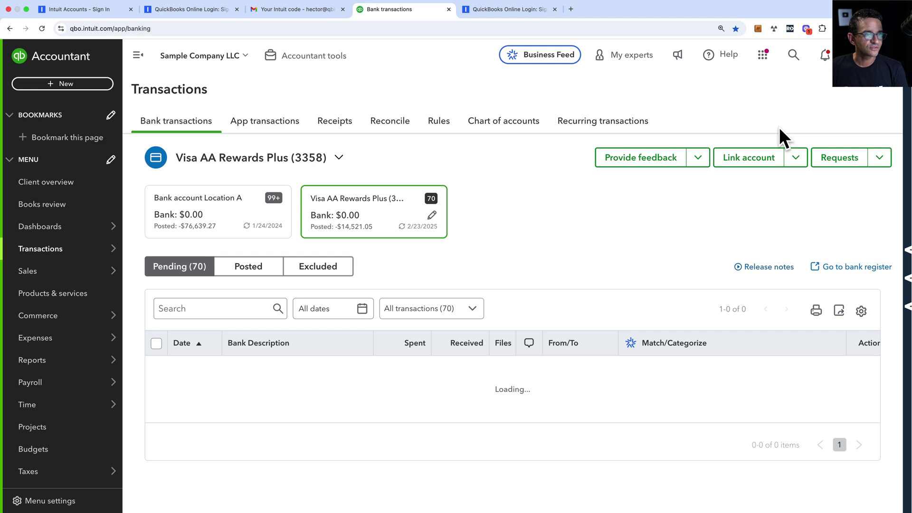
{"action": "left_click", "coordinate": [850, 158]}
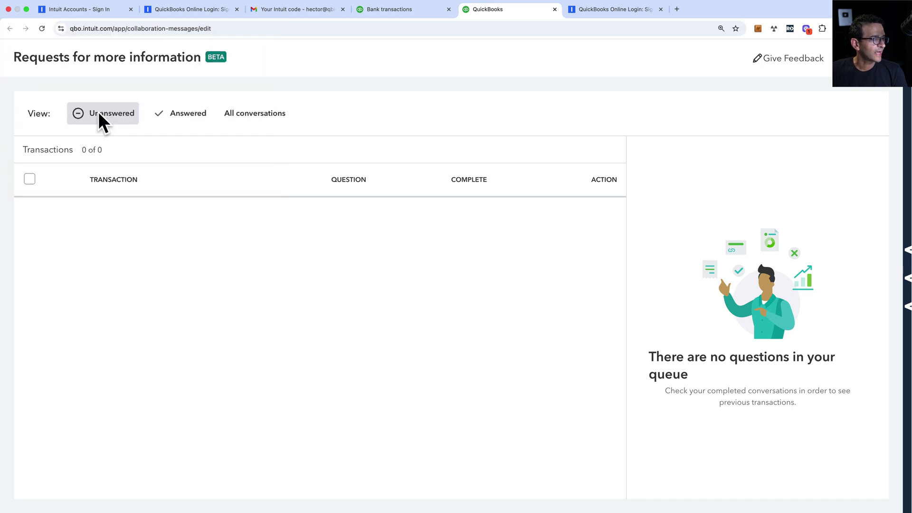
Show the answered requests and review the Burrito Beach and Chick-Fil-A conversations.
{"action": "left_click", "coordinate": [188, 113]}
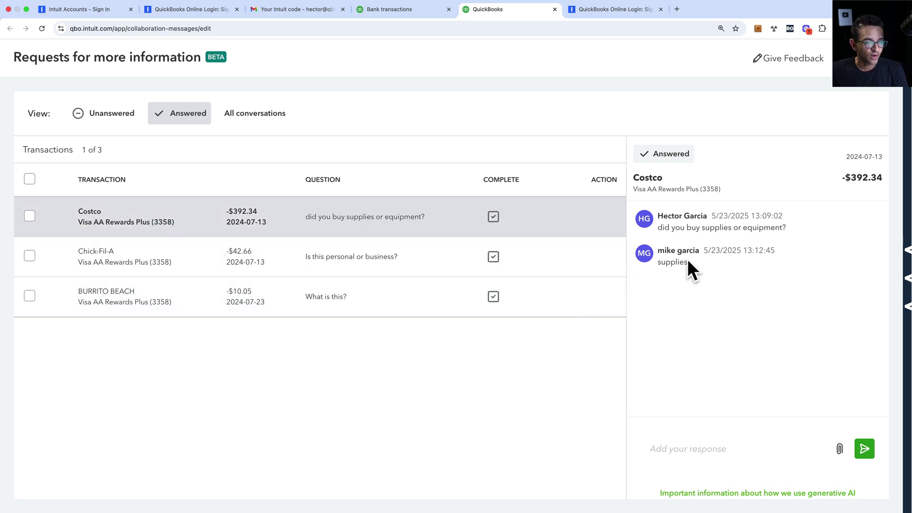
{"action": "left_click", "coordinate": [315, 256]}
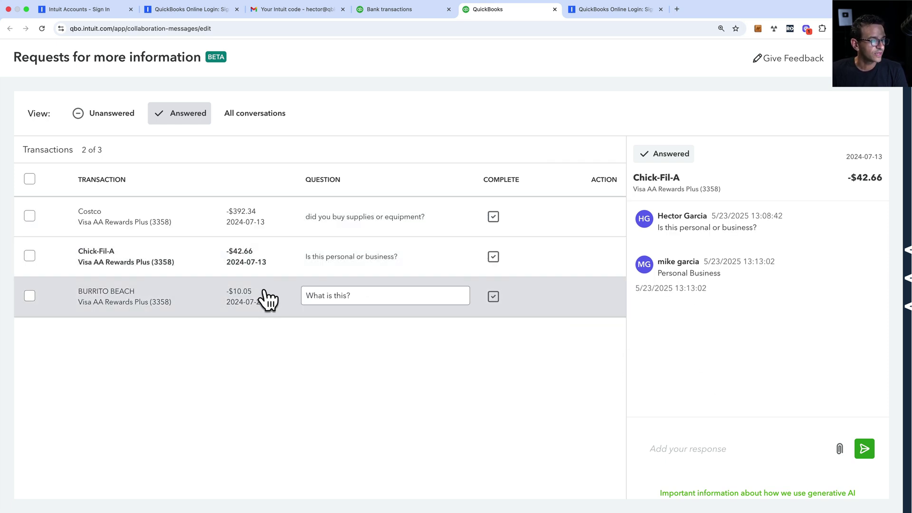
{"action": "left_click", "coordinate": [266, 299]}
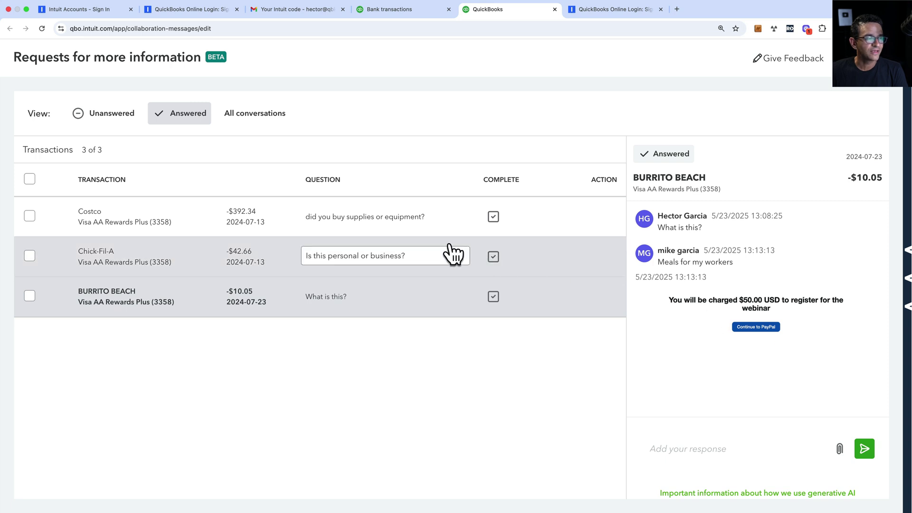
{"action": "left_click", "coordinate": [204, 251]}
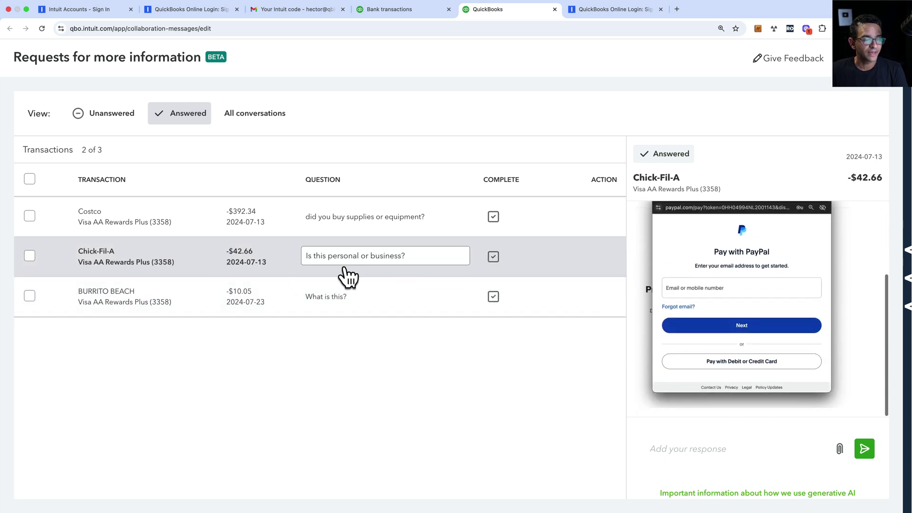
{"action": "scroll", "coordinate": [721, 306], "scroll_direction": "up", "scroll_amount": 2}
{"action": "left_click", "coordinate": [693, 454]}
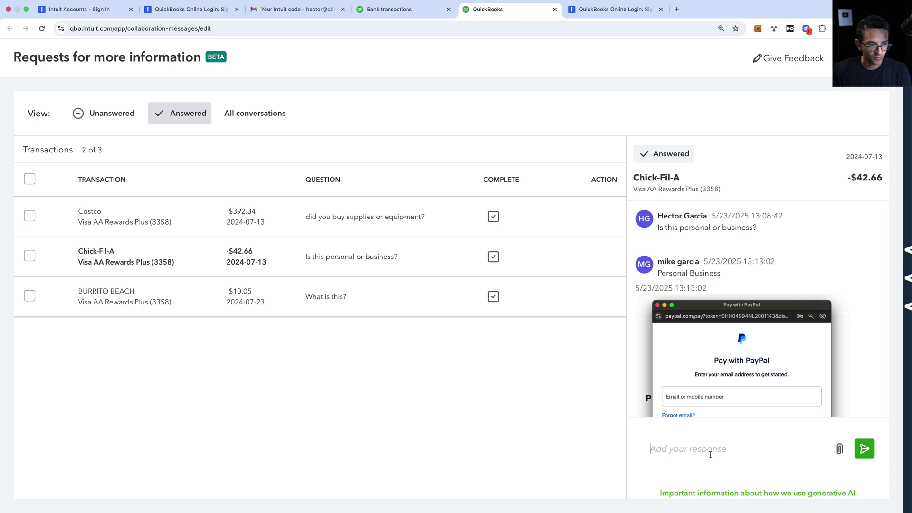
Post the follow-up reply 'What did you mean?' in the Chick-Fil-A conversation.
{"action": "type", "text": "What did you meamn"}
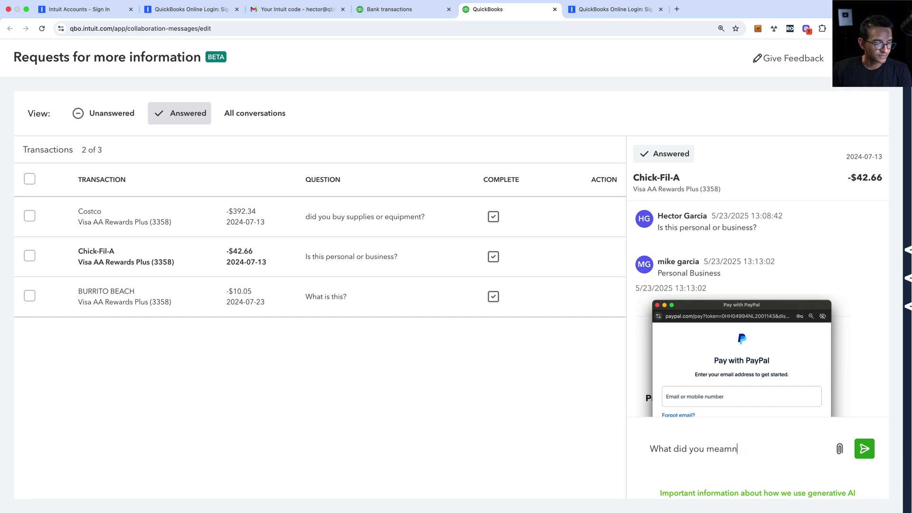
{"action": "key", "text": "BackSpace"}
{"action": "key", "text": "BackSpace"}
{"action": "type", "text": "n"}
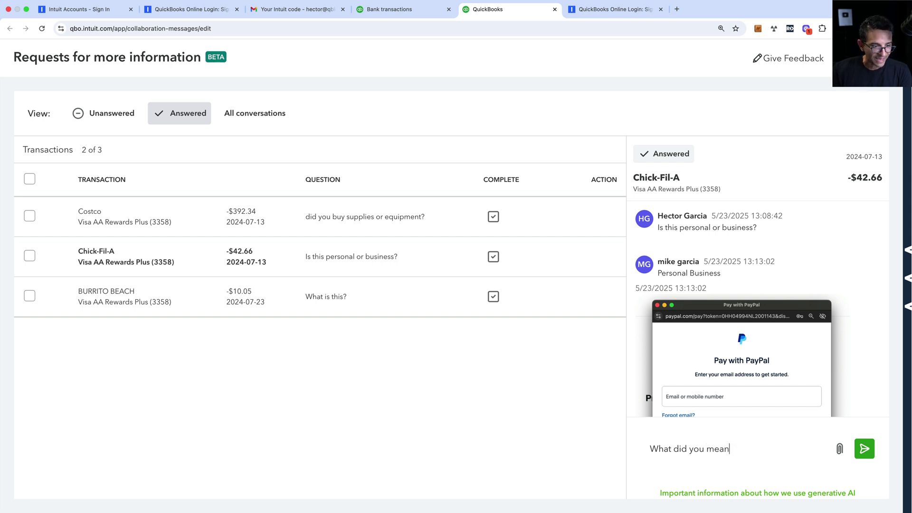
{"action": "type", "text": "?"}
{"action": "key", "text": "Return"}
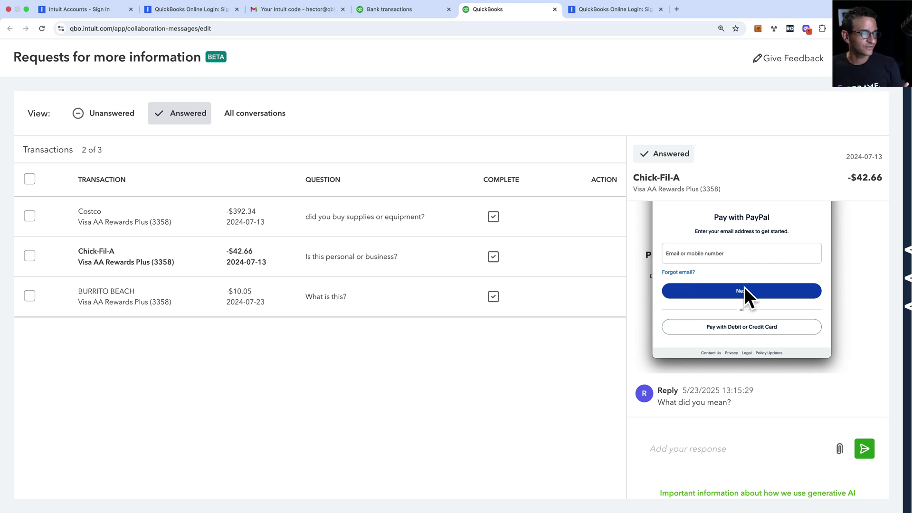
Look at the bank transactions page, then return to the client requests page.
{"action": "scroll", "coordinate": [760, 313], "scroll_direction": "up", "scroll_amount": 1}
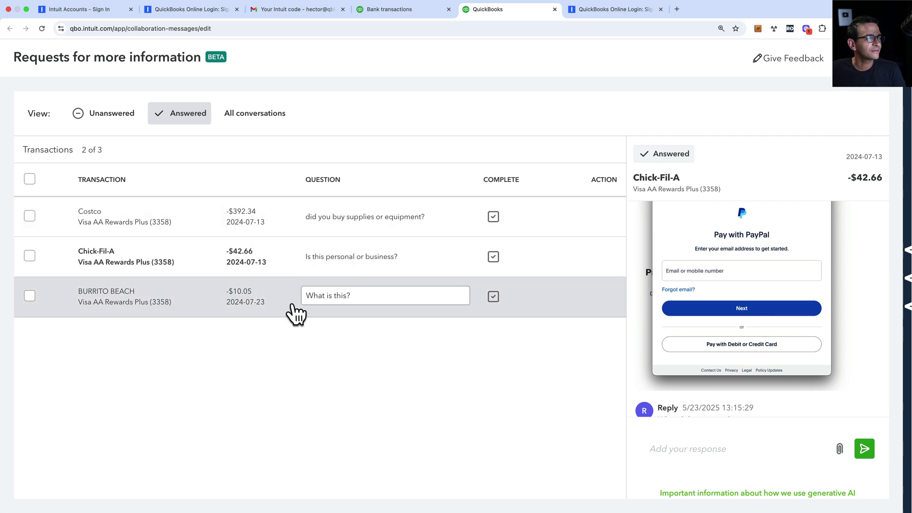
{"action": "left_click", "coordinate": [375, 13]}
{"action": "scroll", "coordinate": [301, 346], "scroll_direction": "down", "scroll_amount": 1}
{"action": "left_click", "coordinate": [204, 301]}
{"action": "left_click", "coordinate": [495, 14]}
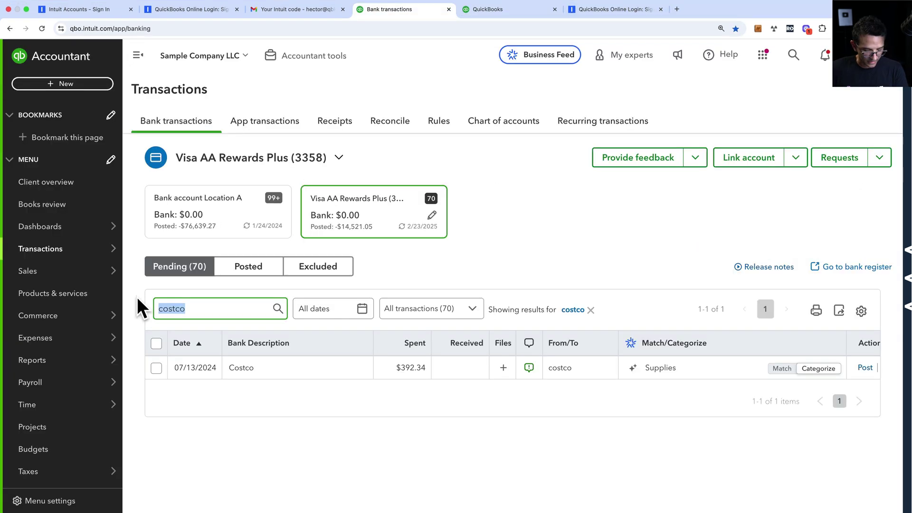
Filter bank transactions by 'chick' and read the client conversation on the 07/13/2024 Chick-Fil-A charge.
{"action": "type", "text": "chick"}
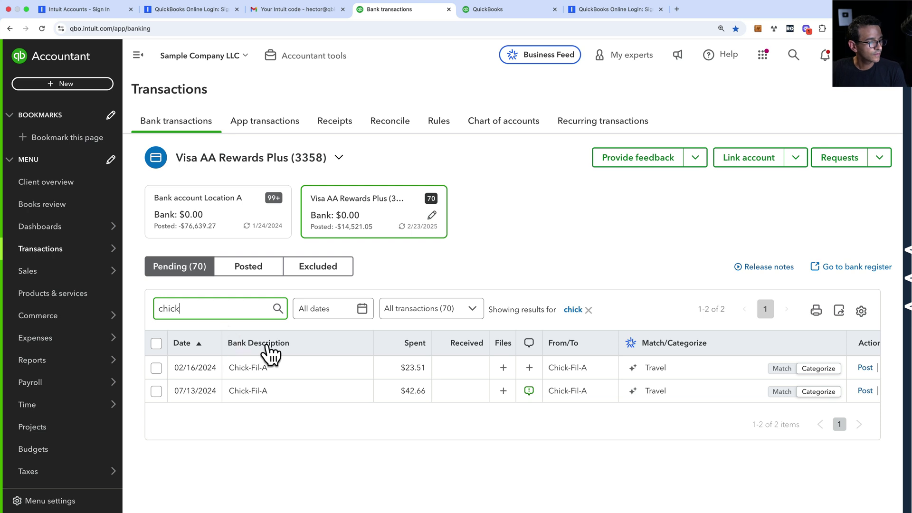
{"action": "left_click", "coordinate": [529, 390]}
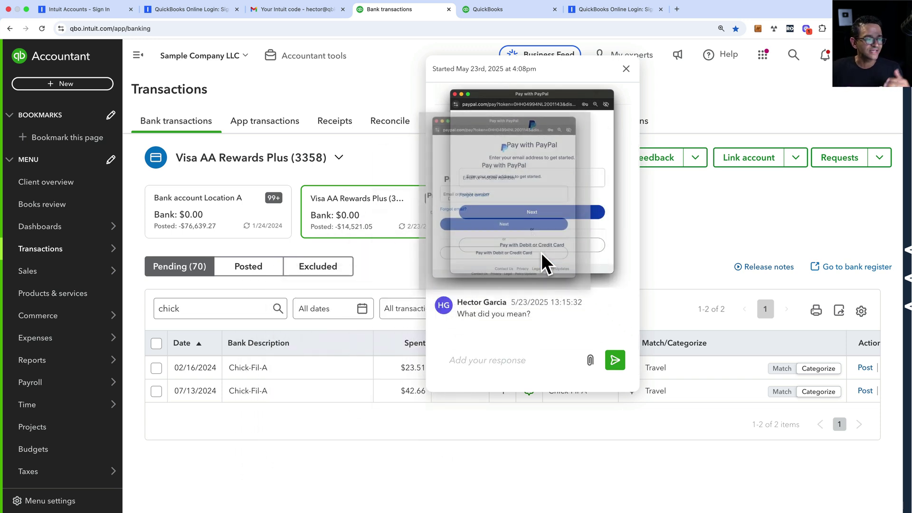
{"action": "scroll", "coordinate": [525, 218], "scroll_direction": "down", "scroll_amount": 1}
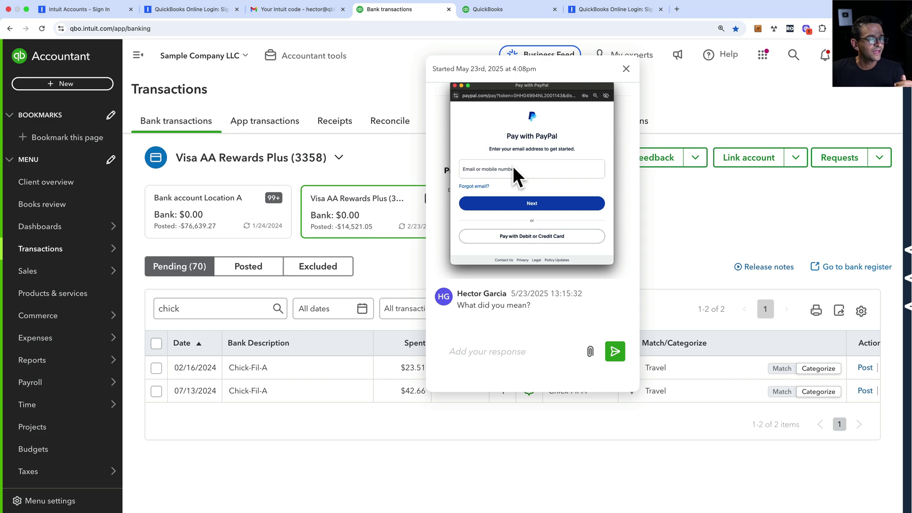
{"action": "left_click", "coordinate": [626, 69]}
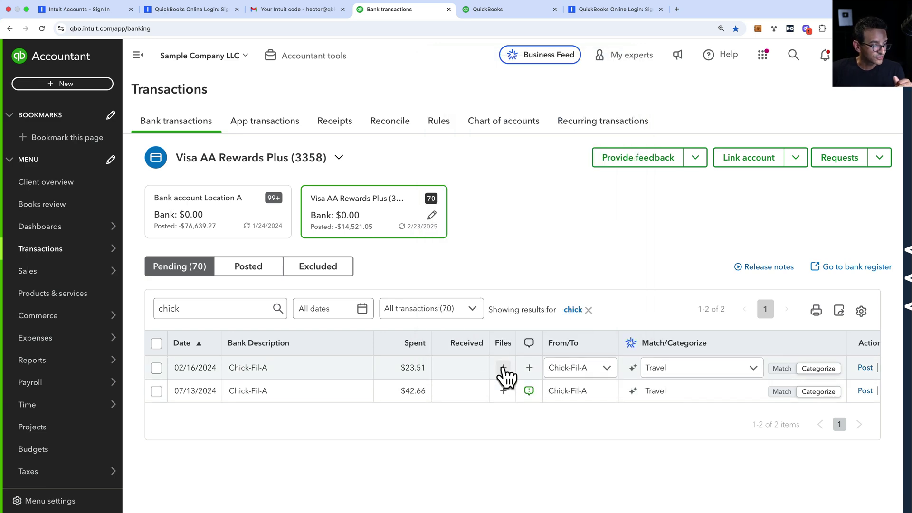
Cancel a file attachment on the 02/16/2024 charge and expand the $42.66 07/13/2024 Chick-Fil-A Expense.
{"action": "left_click", "coordinate": [503, 369]}
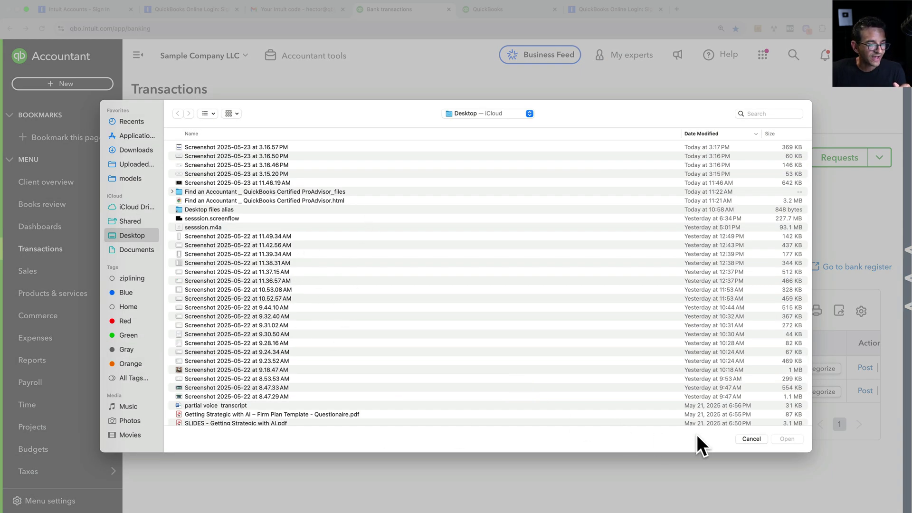
{"action": "left_click", "coordinate": [751, 439]}
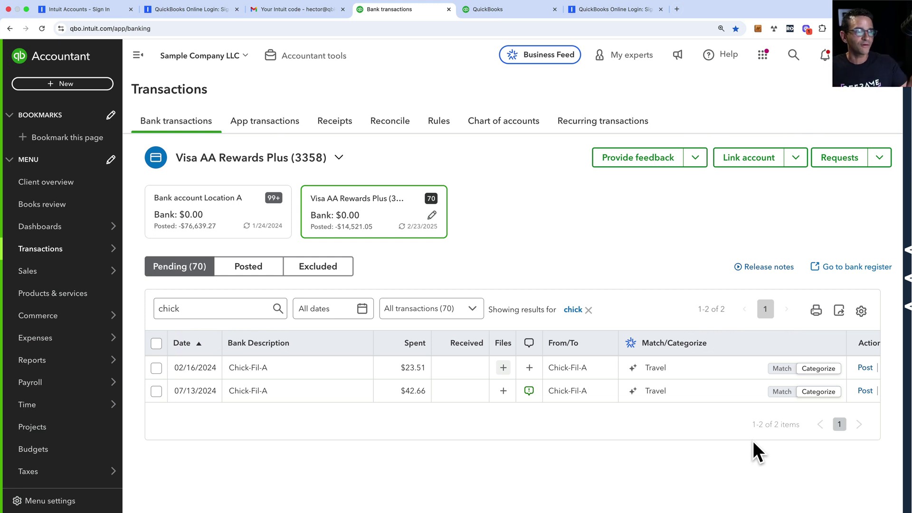
{"action": "left_click", "coordinate": [539, 392]}
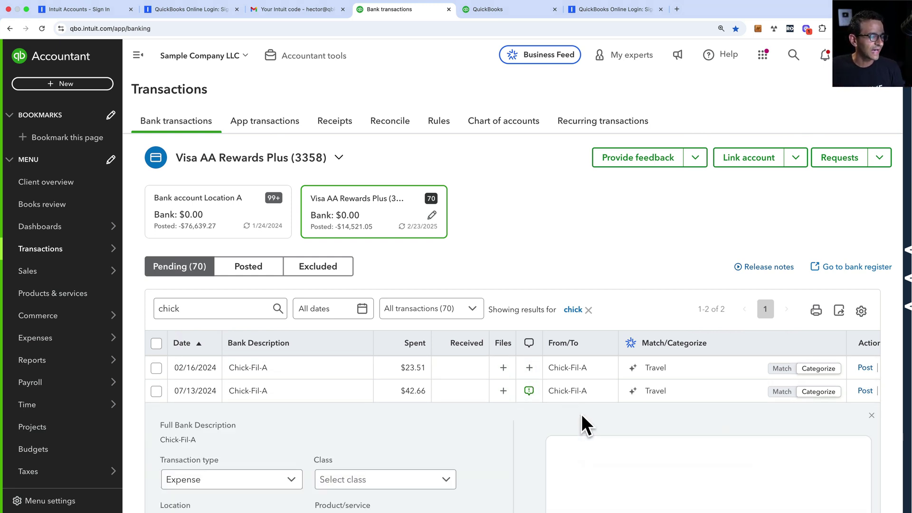
{"action": "scroll", "coordinate": [523, 351], "scroll_direction": "down", "scroll_amount": 3}
{"action": "left_click", "coordinate": [529, 320]}
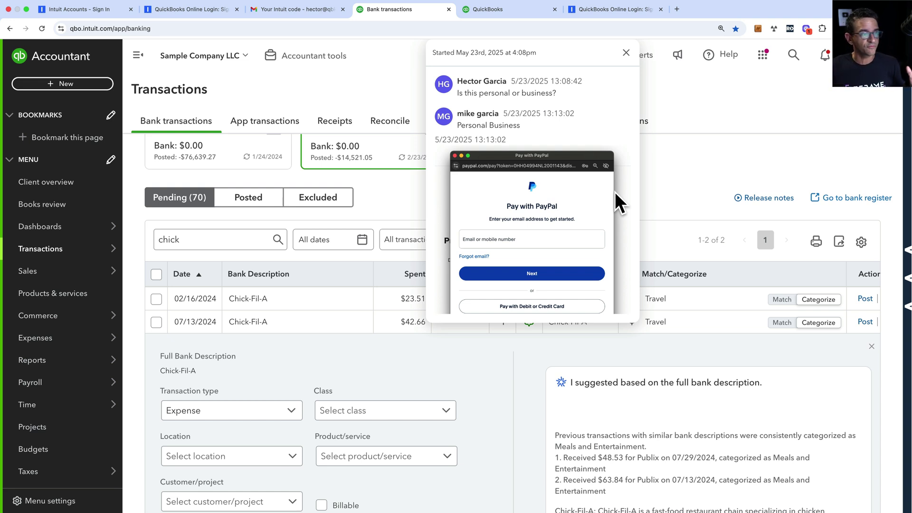
{"action": "scroll", "coordinate": [615, 192], "scroll_direction": "down", "scroll_amount": 1}
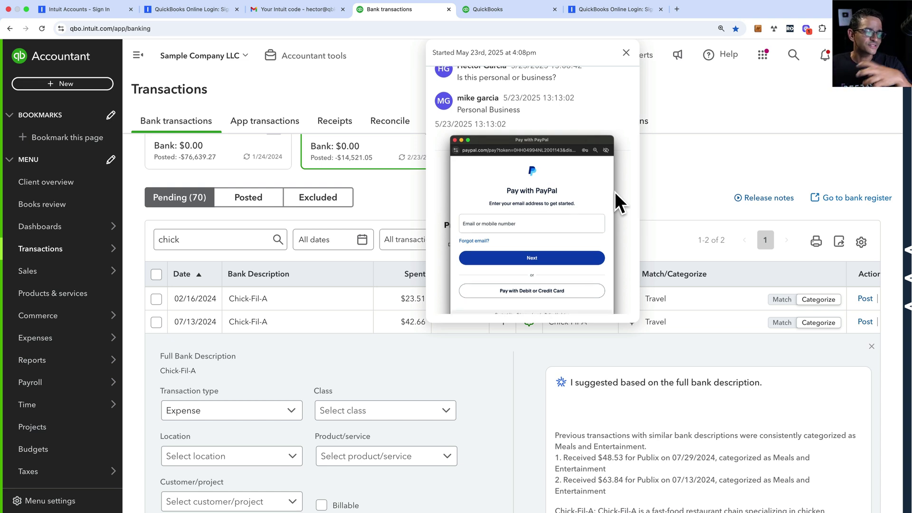
{"action": "scroll", "coordinate": [615, 192], "scroll_direction": "down", "scroll_amount": 5}
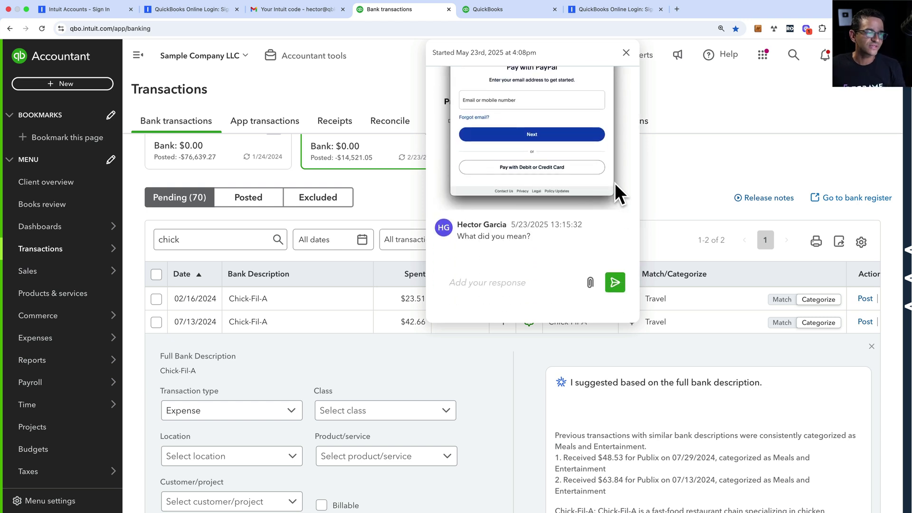
{"action": "scroll", "coordinate": [598, 180], "scroll_direction": "up", "scroll_amount": 4}
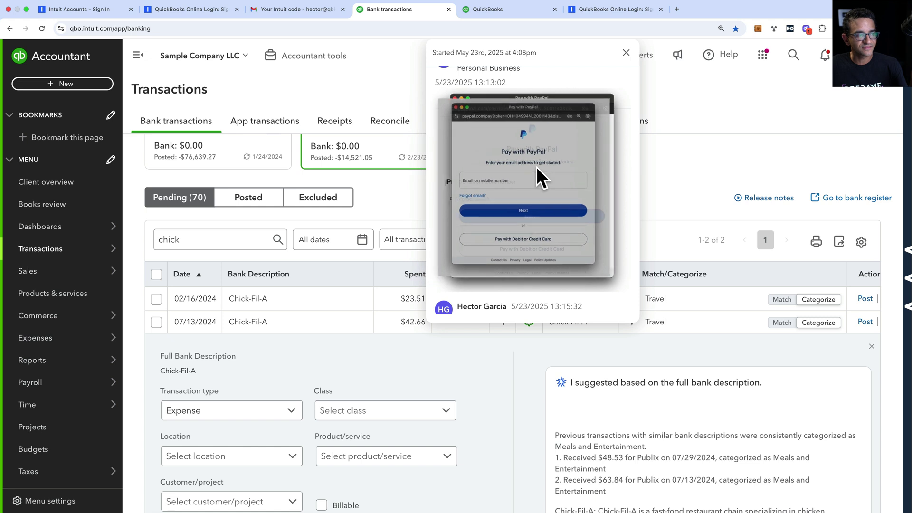
{"action": "left_click", "coordinate": [626, 52]}
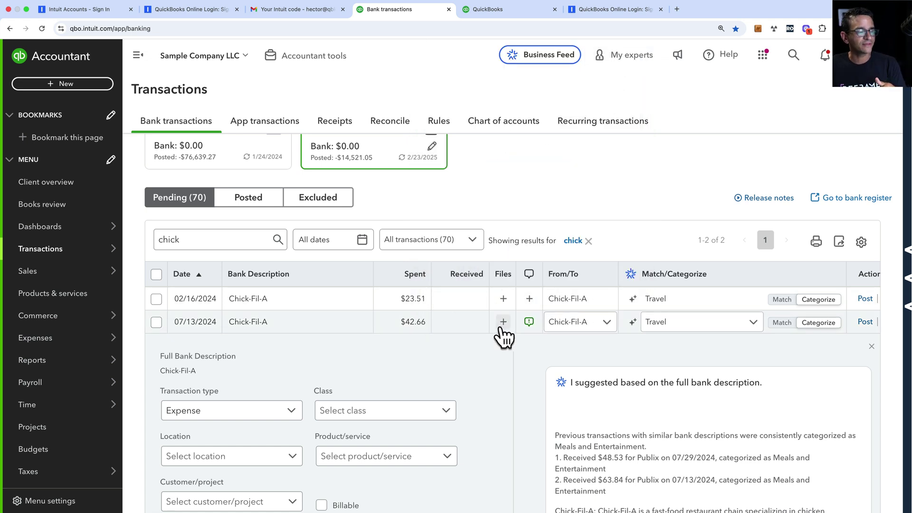
Post the $42.66 Chick-Fil-A charge as a Travel expense and view it under Posted.
{"action": "left_click", "coordinate": [865, 323]}
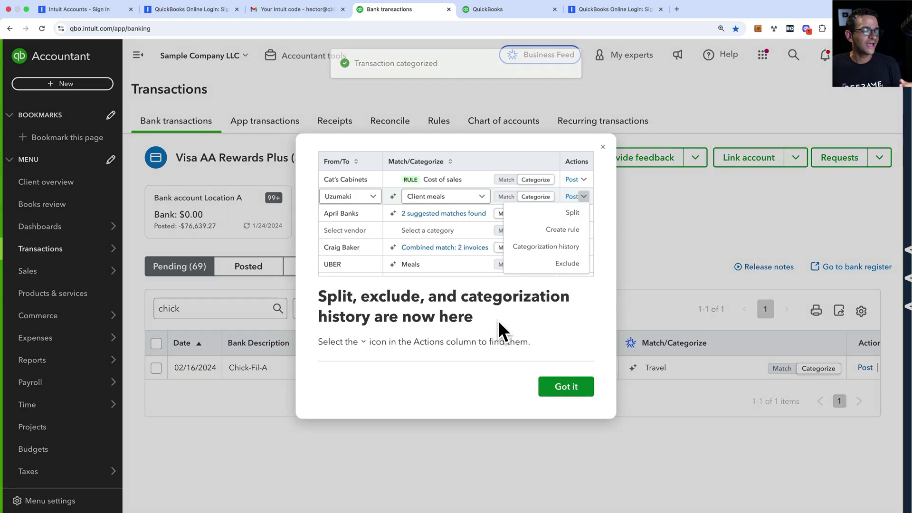
{"action": "left_click", "coordinate": [566, 387]}
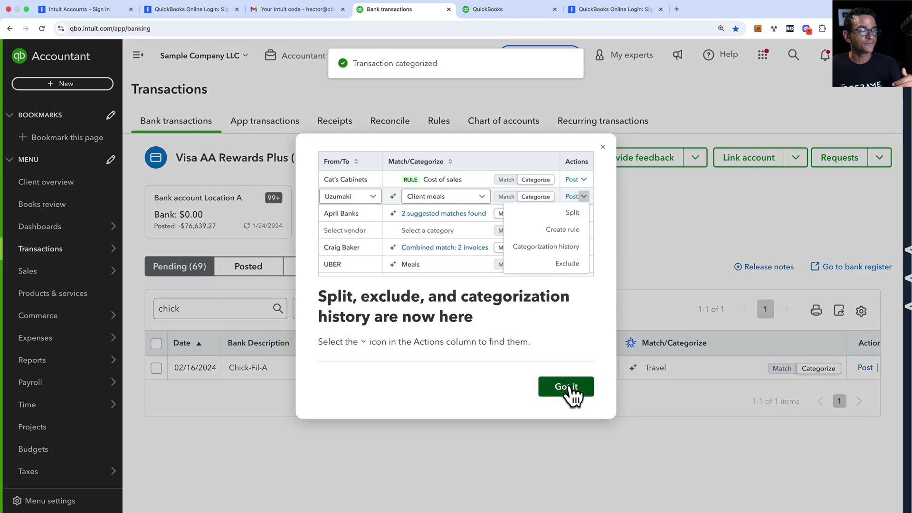
{"action": "left_click", "coordinate": [242, 271]}
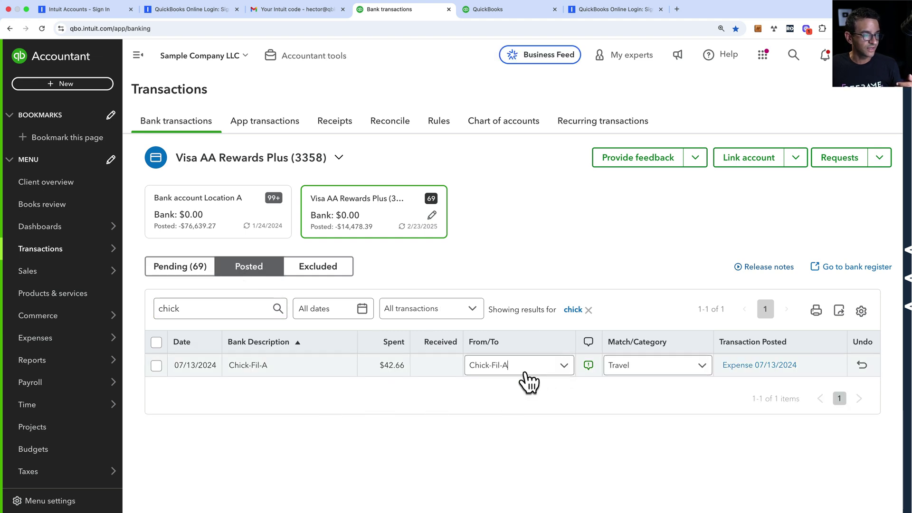
{"action": "left_click", "coordinate": [750, 367]}
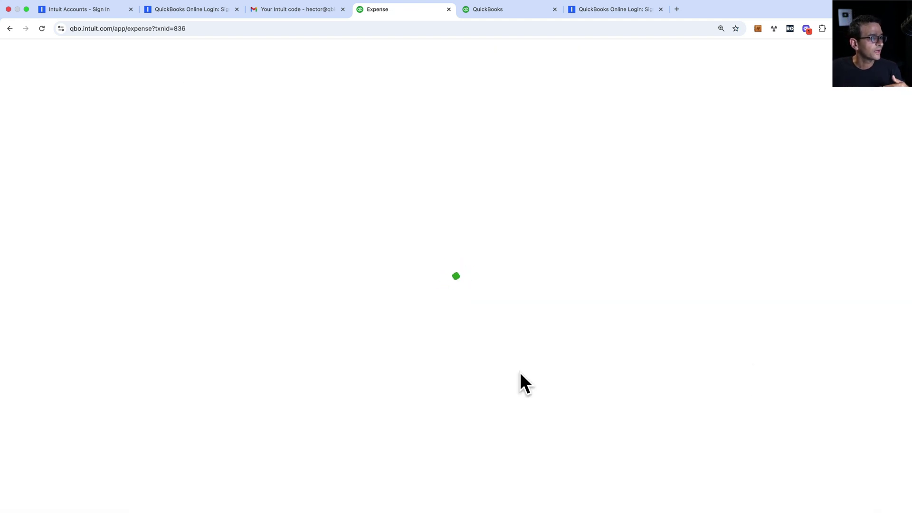
{"action": "scroll", "coordinate": [478, 347], "scroll_direction": "down", "scroll_amount": 3}
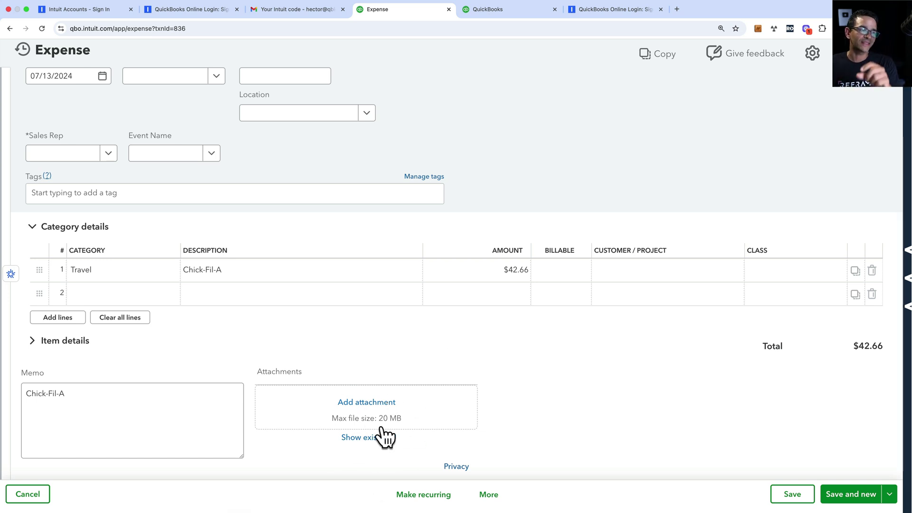
{"action": "key", "text": "super+bracketleft"}
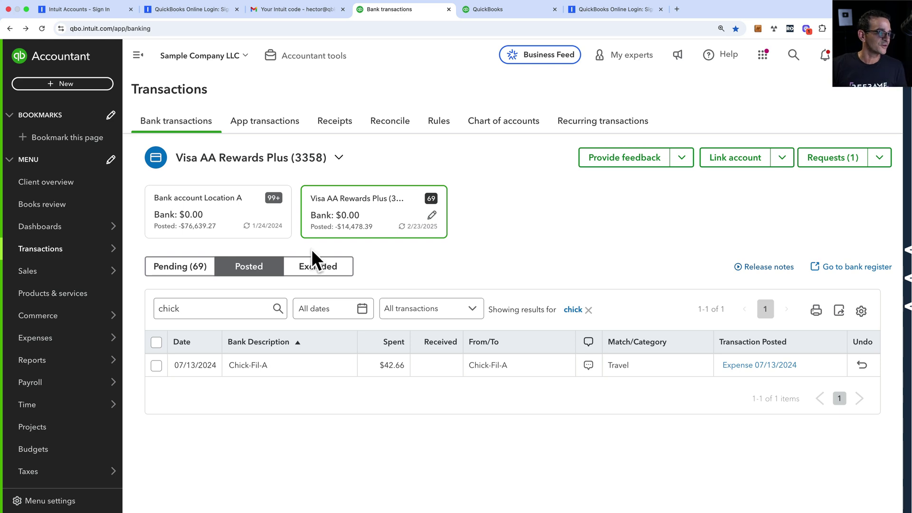
Return to the Pending (69) list, where only the 02/16/2024 $23.51 Chick-Fil-A charge remains; dismiss the feedback form.
{"action": "left_click", "coordinate": [177, 270]}
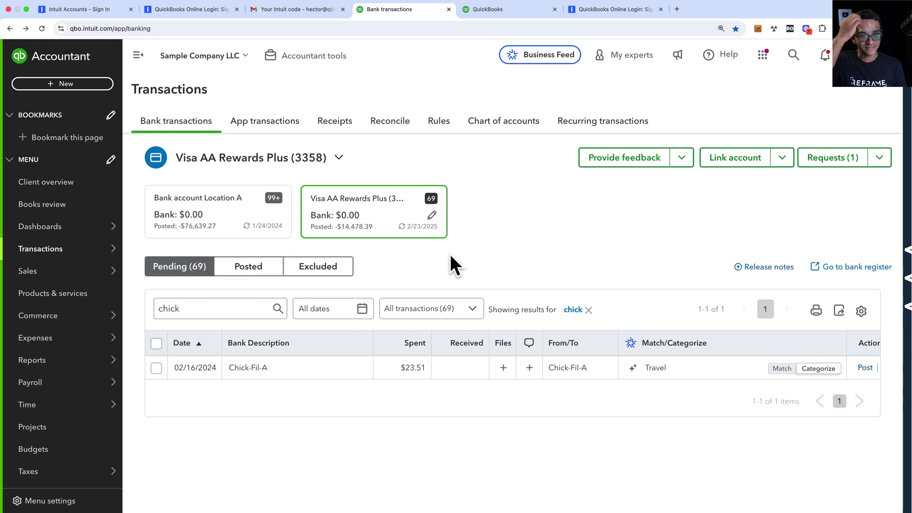
{"action": "left_click", "coordinate": [639, 159]}
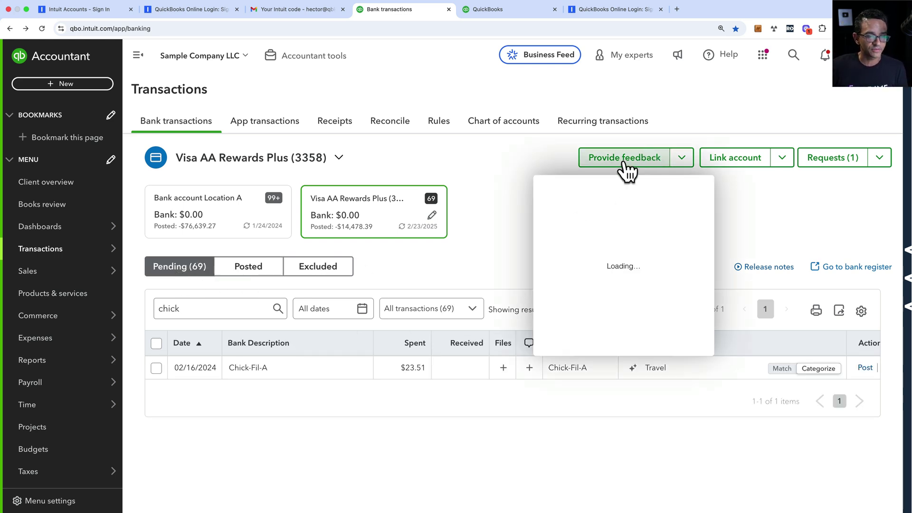
{"action": "left_click", "coordinate": [701, 189]}
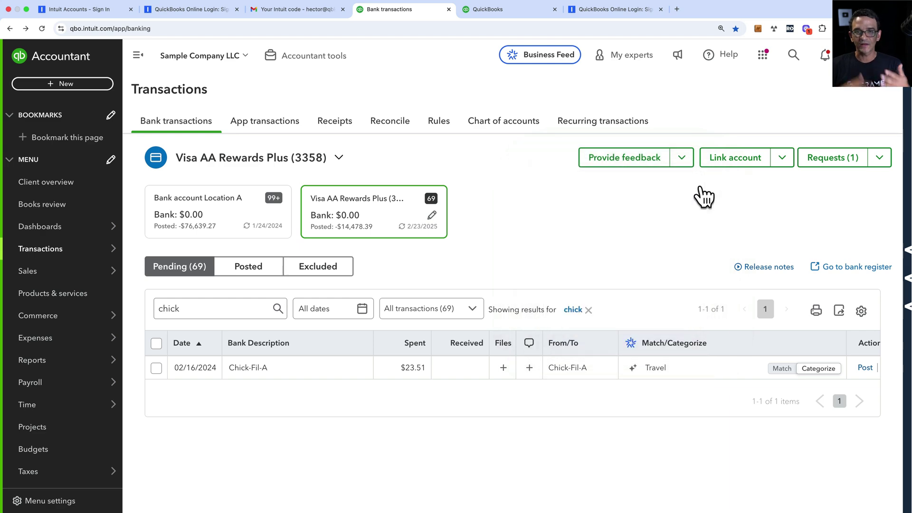